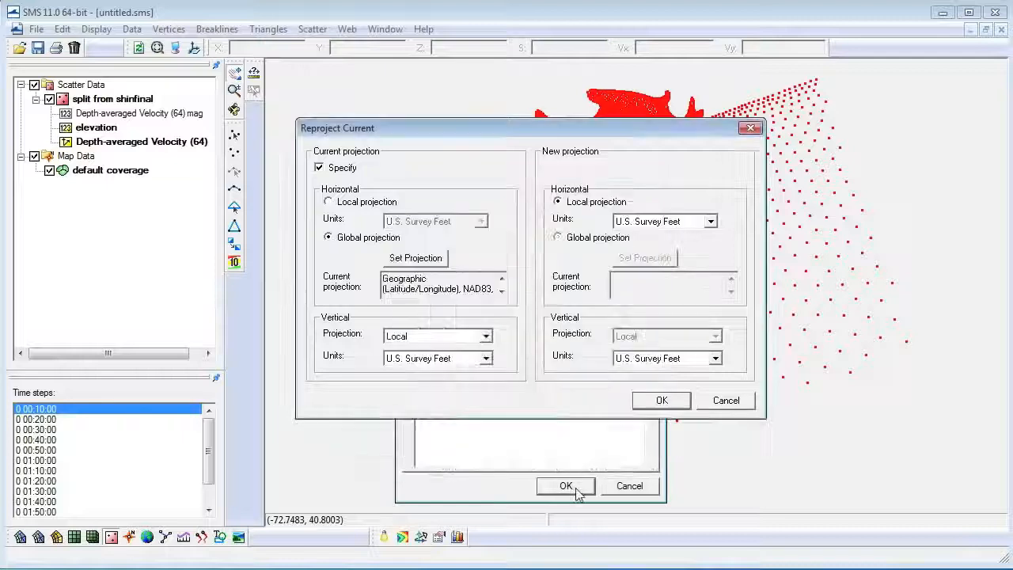
# Step: Set the current projection's vertical units to Meters and the new projection to a global State Plane Coordinate System with planar units in METERS
pyautogui.click(470, 358)
pyautogui.click(474, 370)
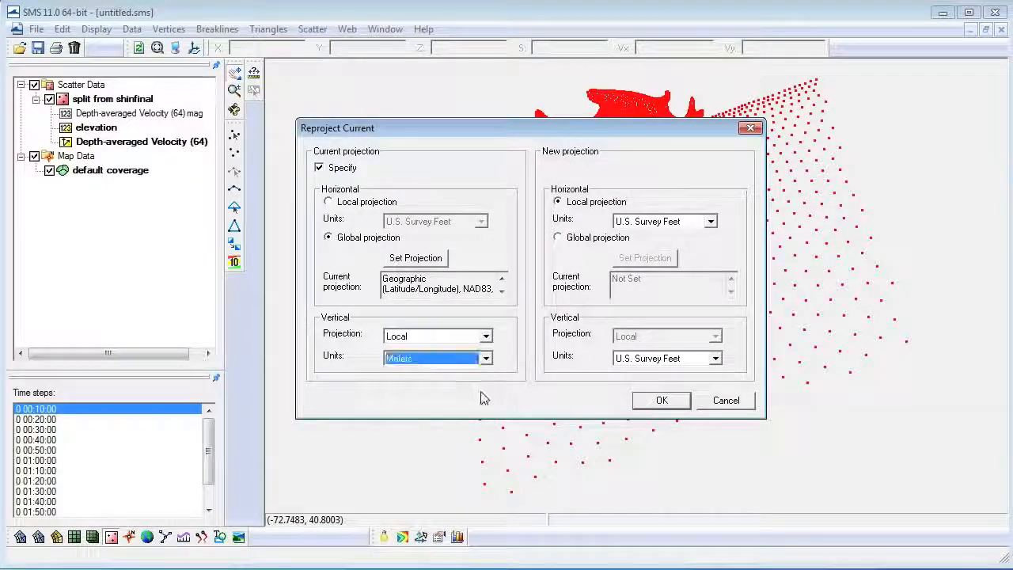
pyautogui.click(594, 238)
pyautogui.click(645, 258)
pyautogui.moveTo(759, 281); pyautogui.dragTo(766, 191)
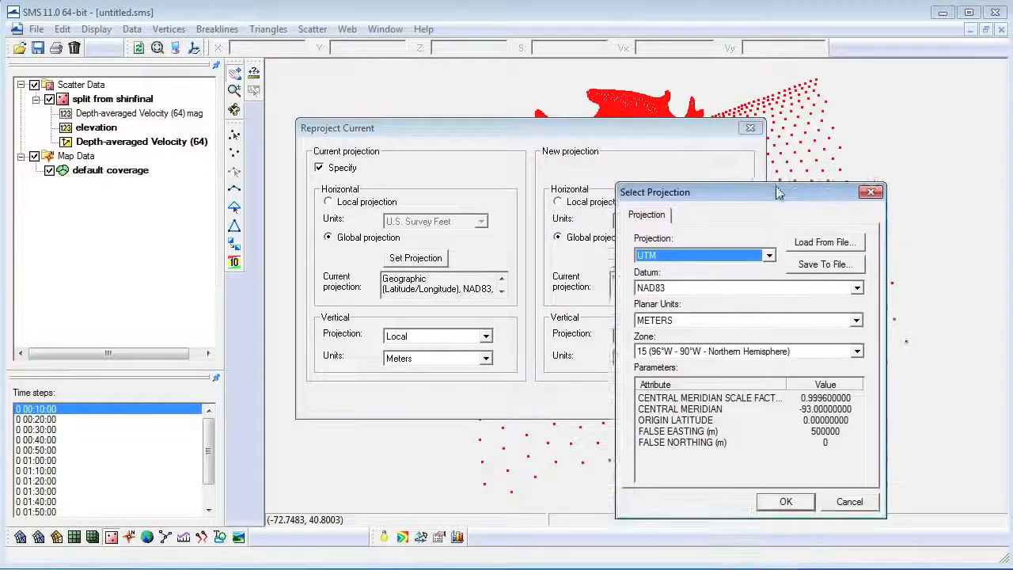
pyautogui.click(769, 255)
pyautogui.click(713, 270)
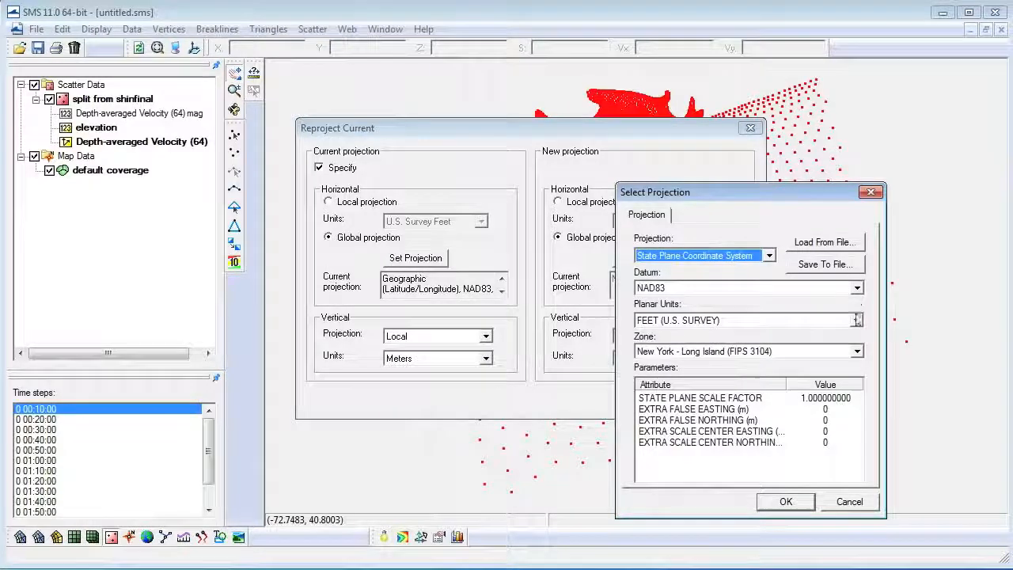
pyautogui.click(827, 320)
pyautogui.click(827, 342)
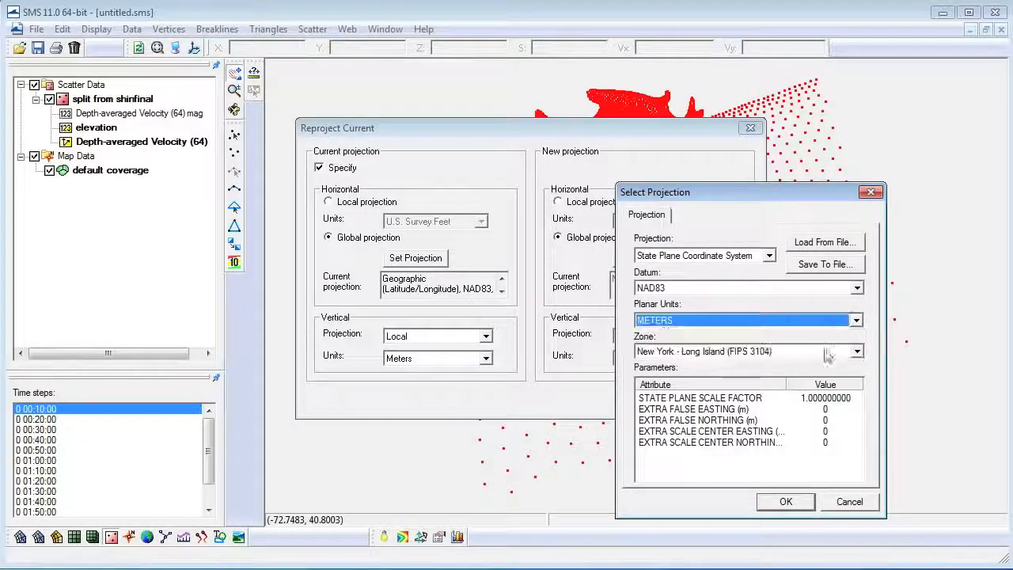
pyautogui.click(783, 501)
# Step: Choose the vertical units for the new projection and apply the reprojection
pyautogui.click(716, 359)
pyautogui.click(712, 383)
pyautogui.click(716, 359)
pyautogui.click(709, 393)
pyautogui.click(667, 401)
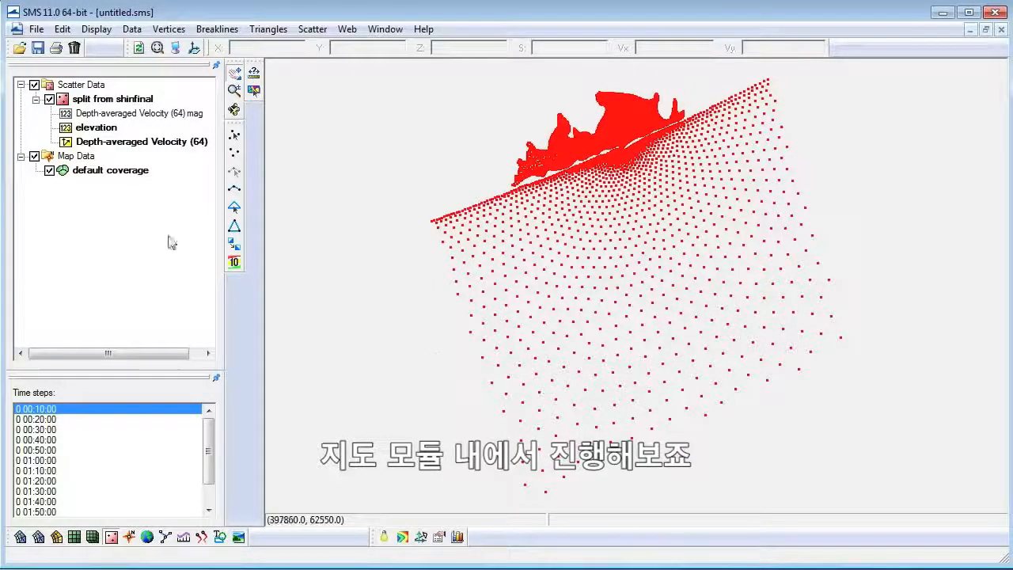
# Step: Rename the default coverage as wave
pyautogui.rightClick(92, 171)
pyautogui.click(152, 199)
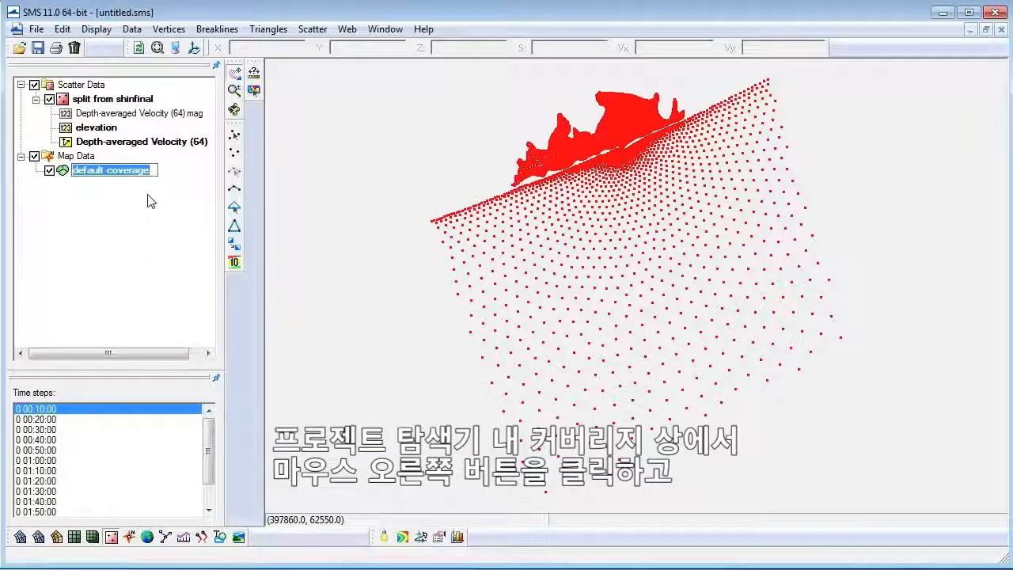
pyautogui.write('wave')
pyautogui.press('Return')
# Step: Change the wave coverage's type to the CMS-WAVE model
pyautogui.rightClick(81, 167)
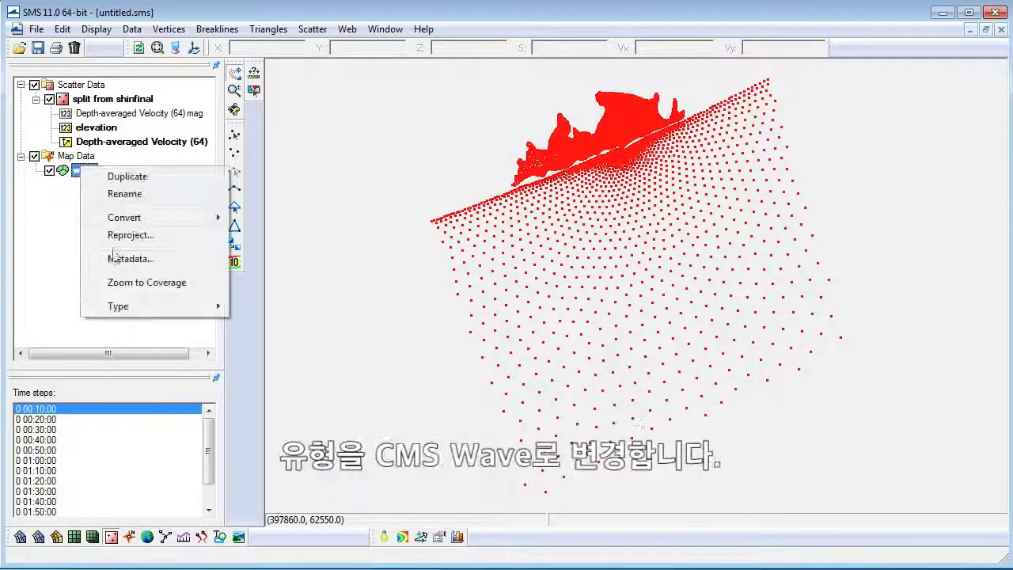
pyautogui.moveTo(135, 308)
pyautogui.moveTo(302, 328)
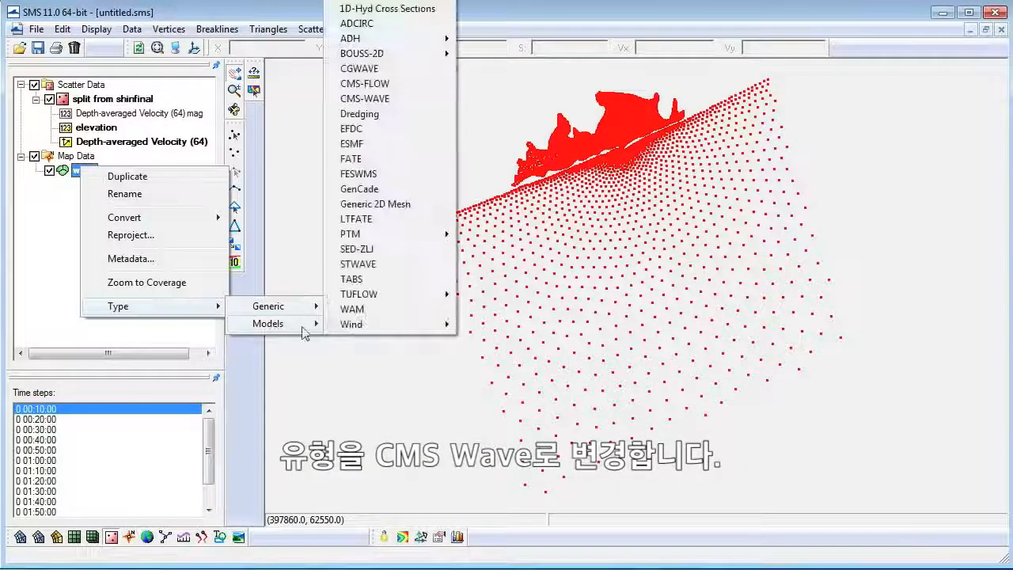
pyautogui.click(352, 98)
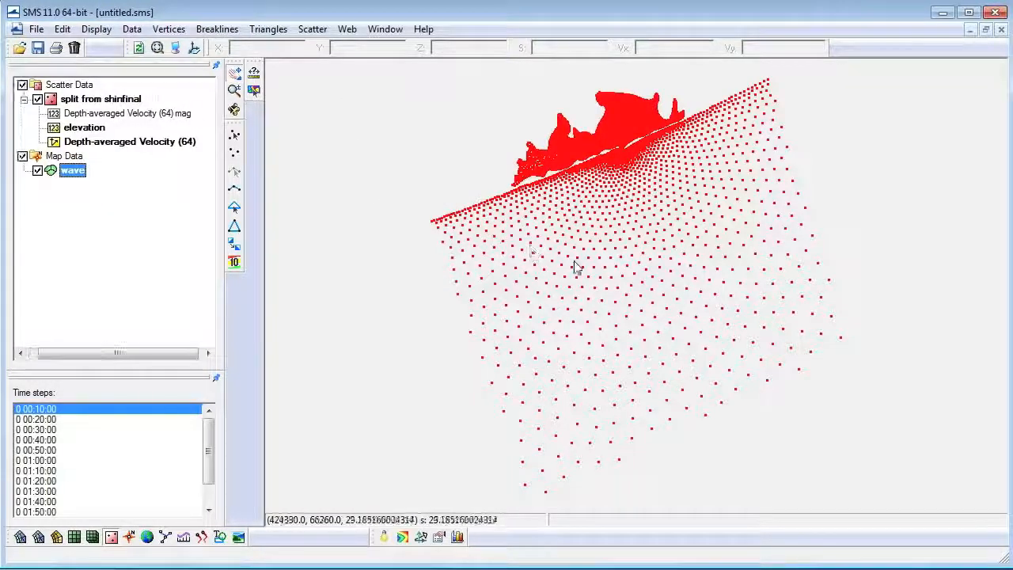
# Step: Draw a three-point 2D grid frame in the wave coverage around all scatter points, about 35,400 m along its first edge
pyautogui.click(75, 169)
pyautogui.click(234, 317)
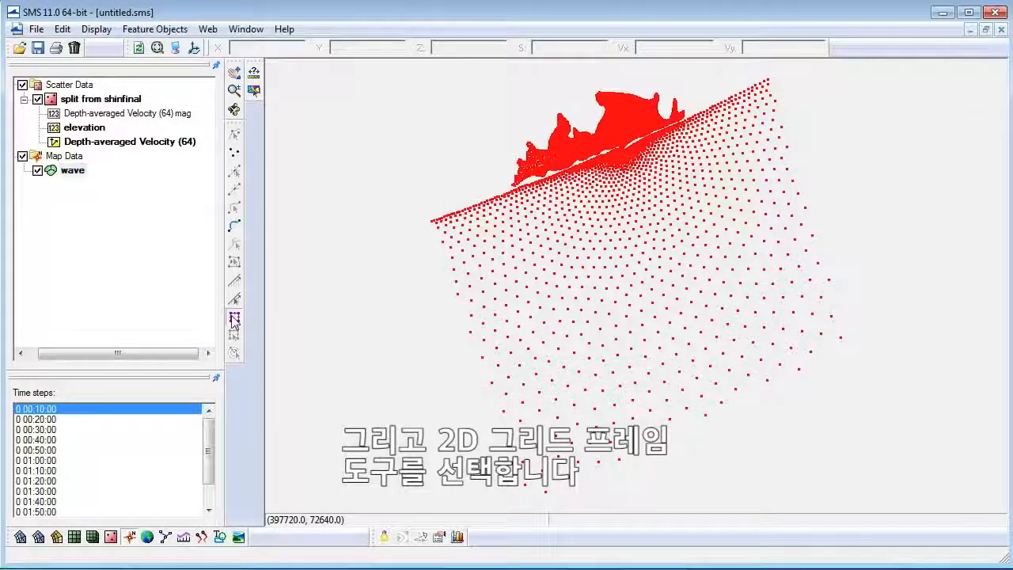
pyautogui.click(527, 505)
pyautogui.click(908, 364)
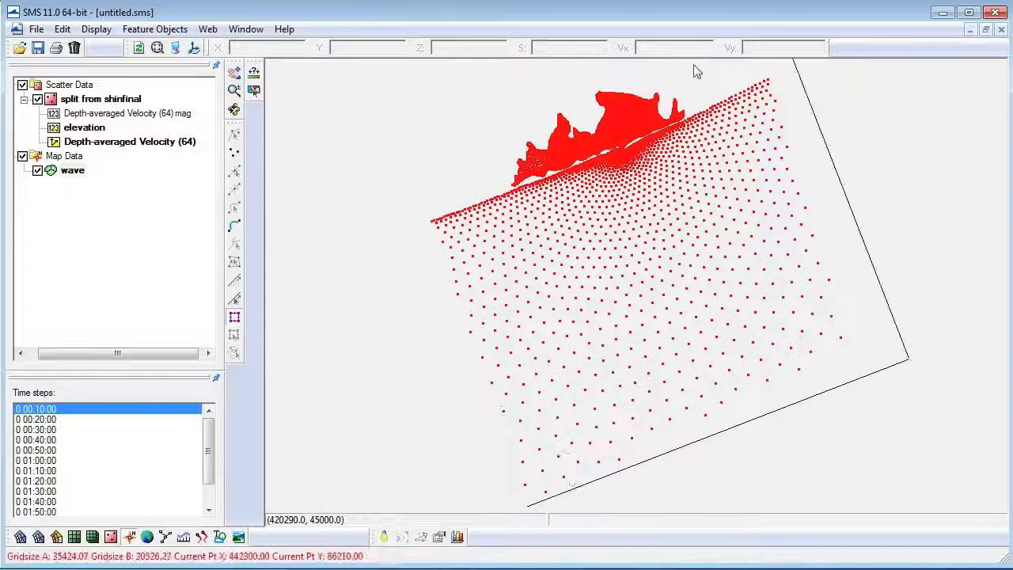
pyautogui.click(689, 80)
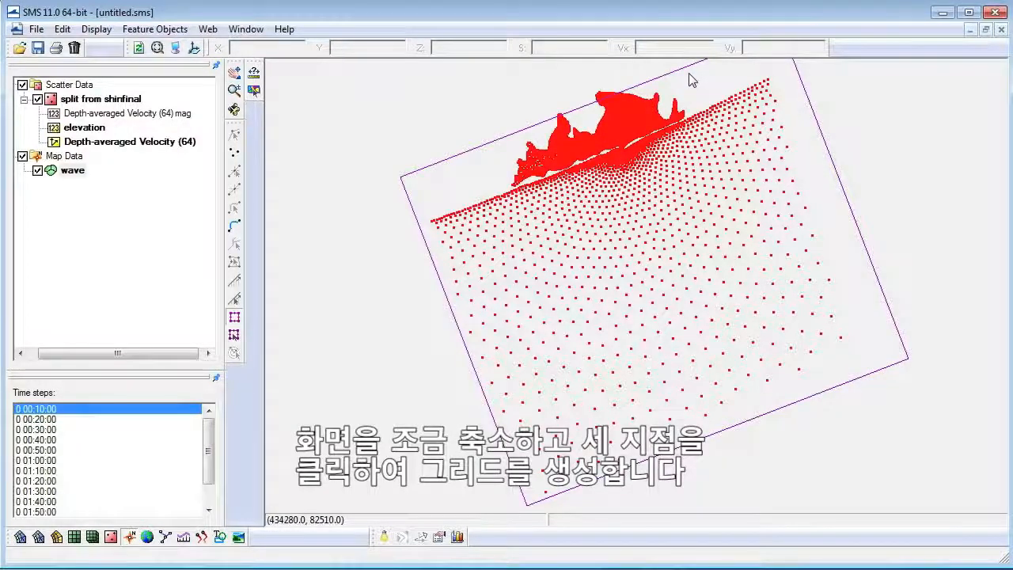
# Step: Select the grid frame and adjust its extent, position and rotation around the scatter points, to an angle of about 20 degrees
pyautogui.click(235, 335)
pyautogui.click(655, 267)
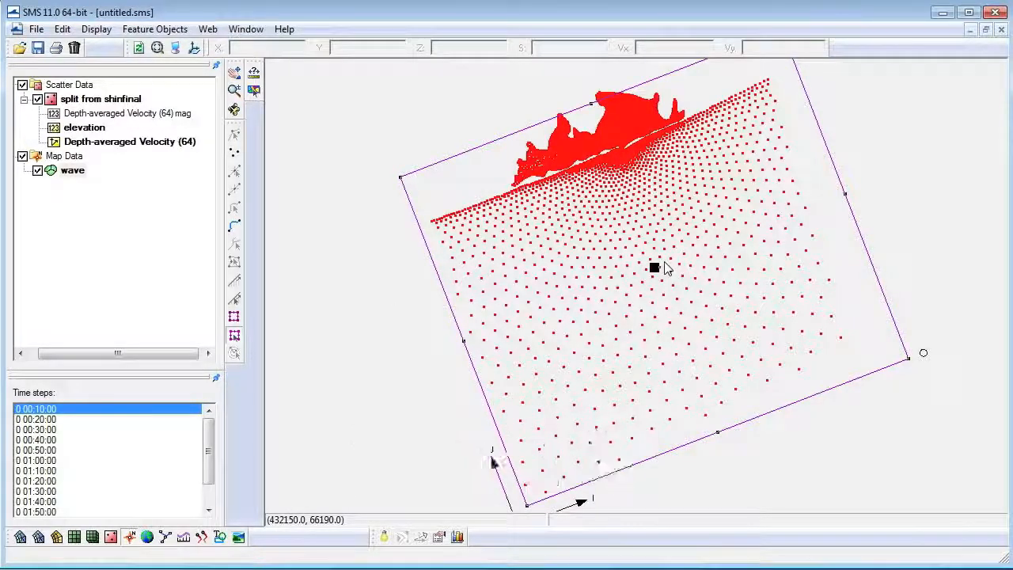
pyautogui.moveTo(777, 62); pyautogui.dragTo(755, 57)
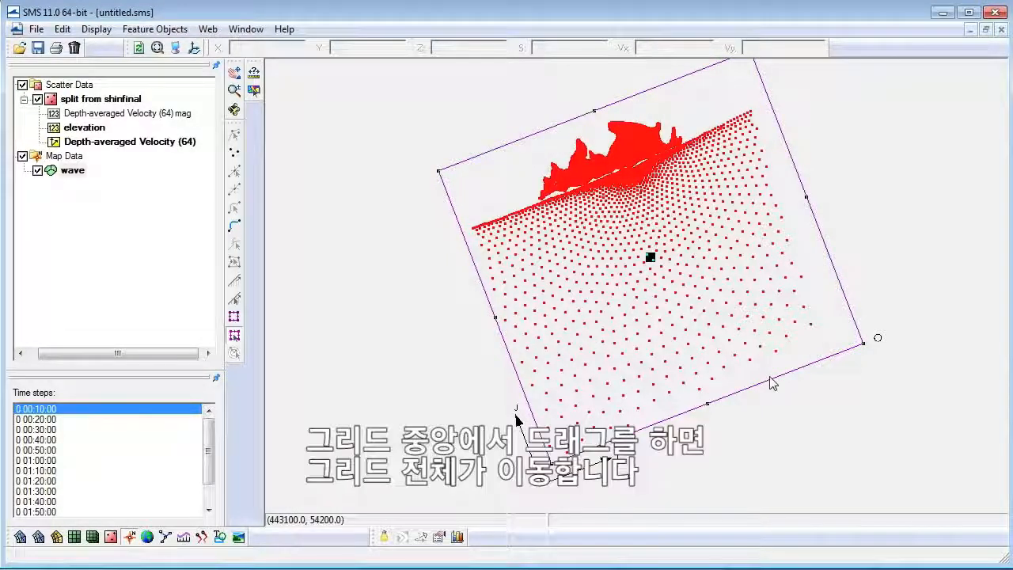
pyautogui.moveTo(650, 258); pyautogui.dragTo(642, 259)
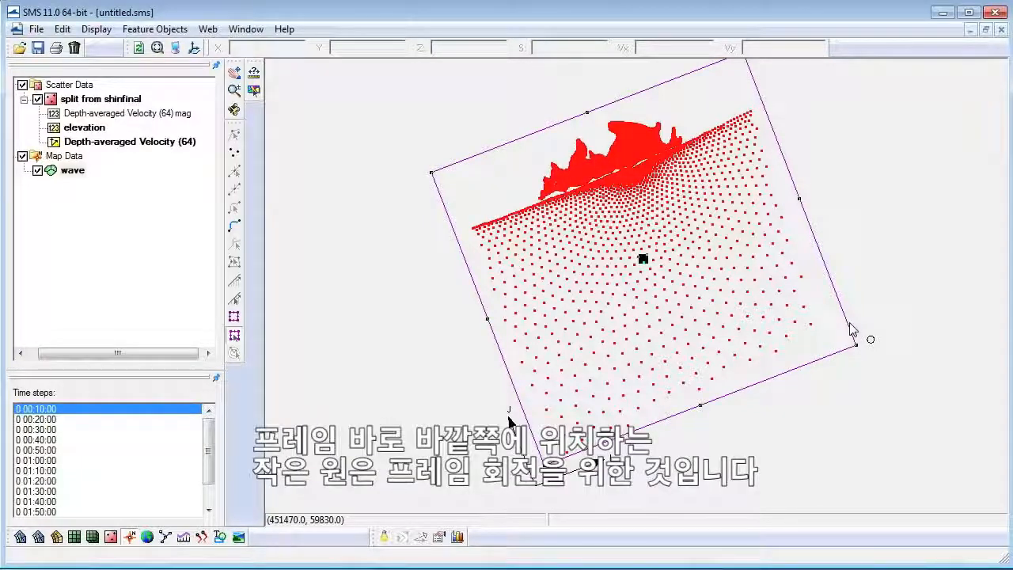
pyautogui.moveTo(873, 343)
pyautogui.mouseDown()
pyautogui.moveTo(877, 362)
pyautogui.moveTo(874, 348)
pyautogui.mouseUp()
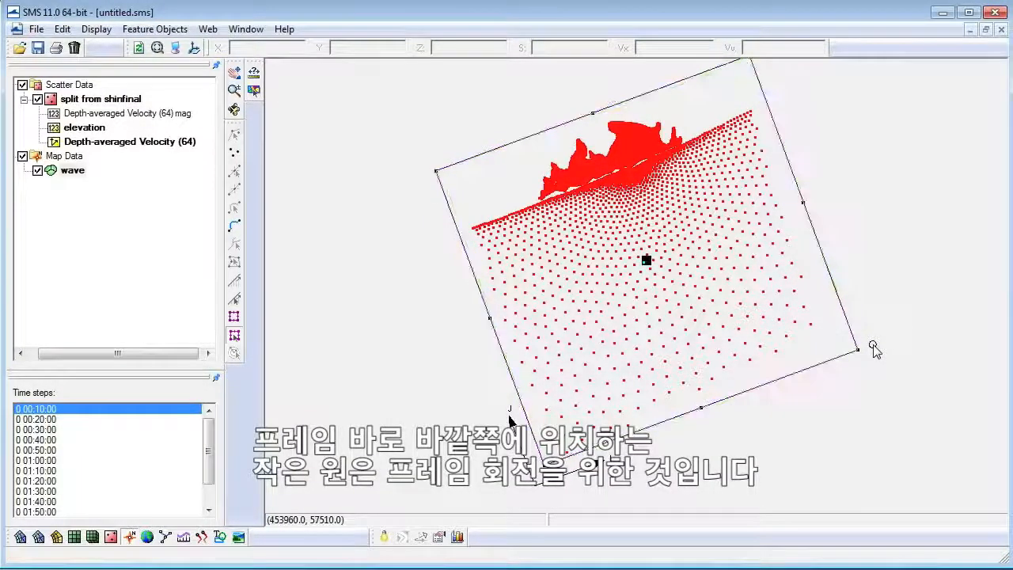
# Step: Set the grid frame's origin to X 438000, Y 70000, its angle to 112, I size to 15000 m and J size to 17000 m
pyautogui.doubleClick(648, 263)
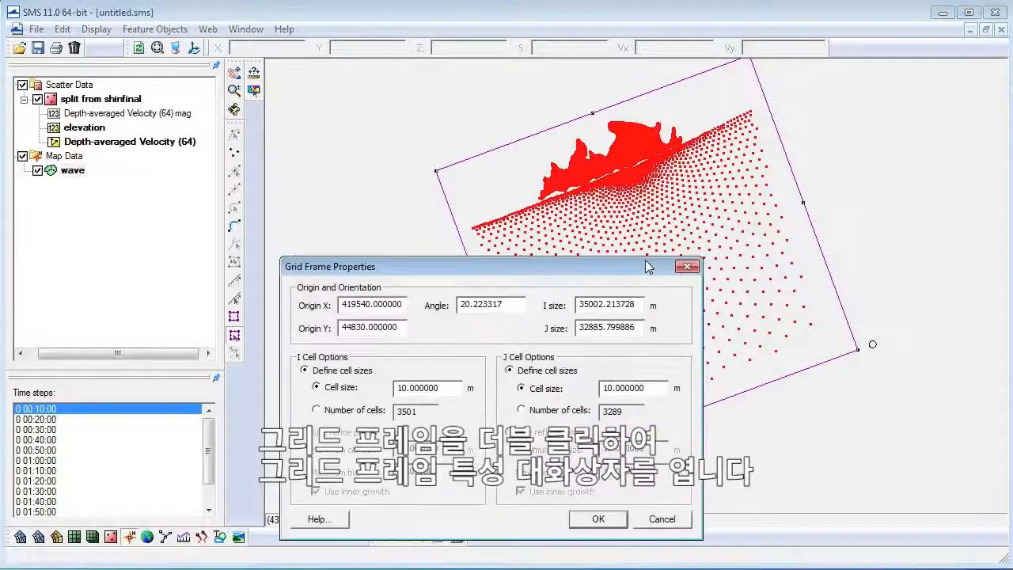
pyautogui.doubleClick(403, 307)
pyautogui.write('438')
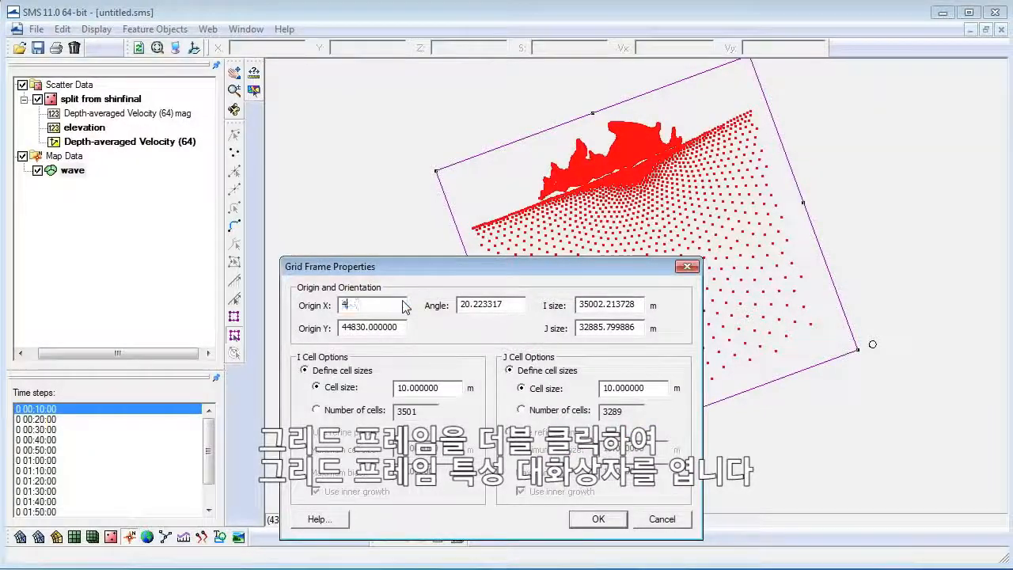
pyautogui.press('Tab')
pyautogui.write('70000')
pyautogui.press('Tab')
pyautogui.write('112')
pyautogui.press('Tab')
pyautogui.write('15000')
pyautogui.press('Tab')
pyautogui.write('17000')
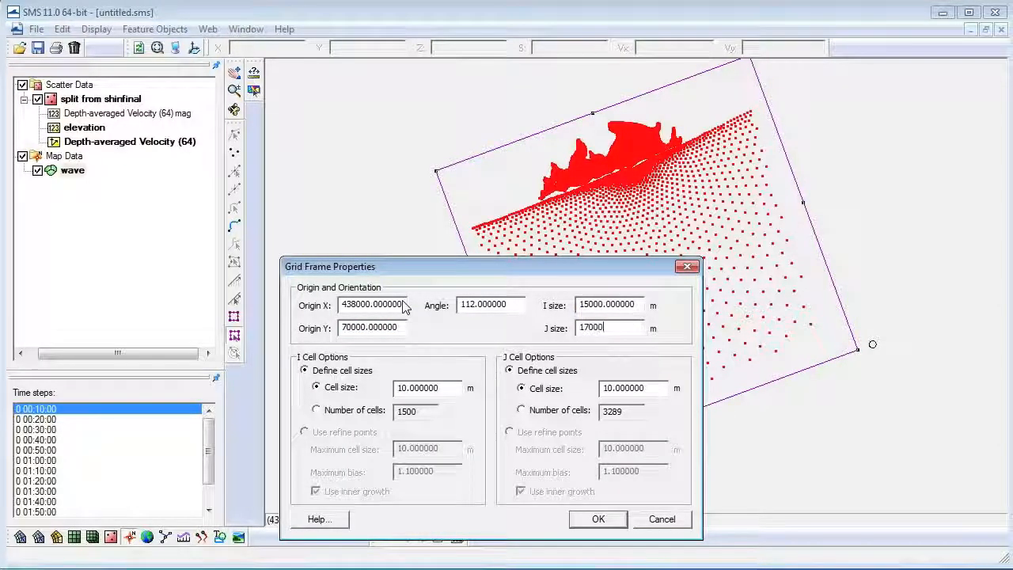
# Step: Set the grid frame's I and J cell sizes to 100 m and apply the frame properties
pyautogui.doubleClick(448, 389)
pyautogui.write('100')
pyautogui.moveTo(658, 388); pyautogui.dragTo(593, 393)
pyautogui.write('100')
pyautogui.click(599, 518)
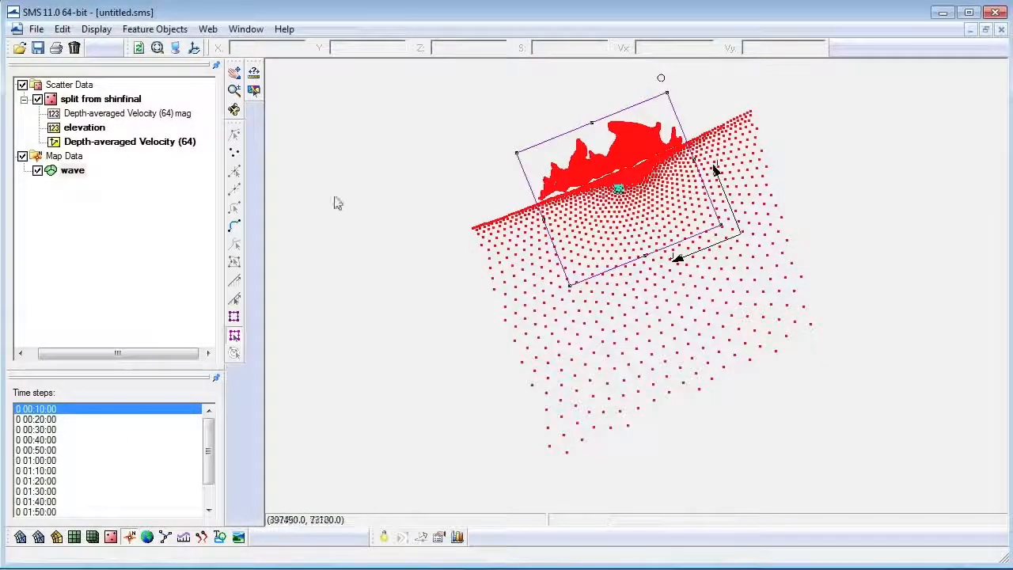
# Step: Start converting the map to a 2D grid, with depths interpolated from the scatter set's elevation dataset
pyautogui.click(193, 48)
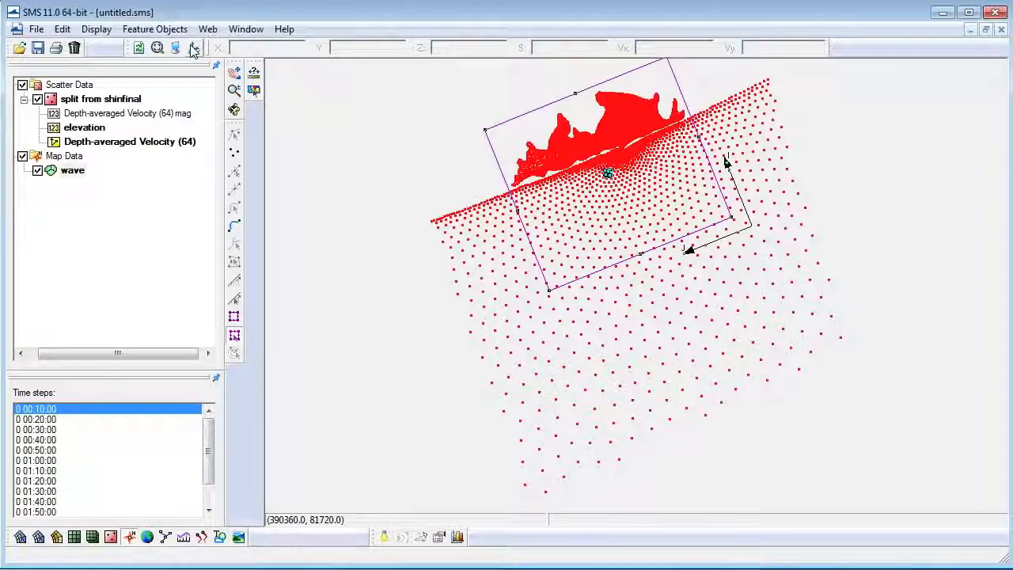
pyautogui.click(155, 29)
pyautogui.click(201, 260)
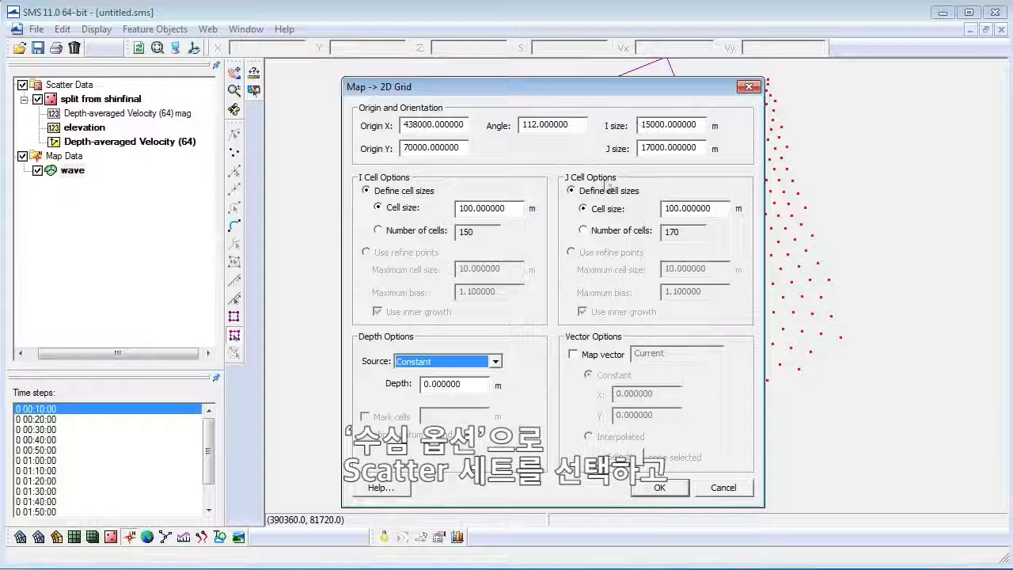
pyautogui.click(495, 361)
pyautogui.click(410, 383)
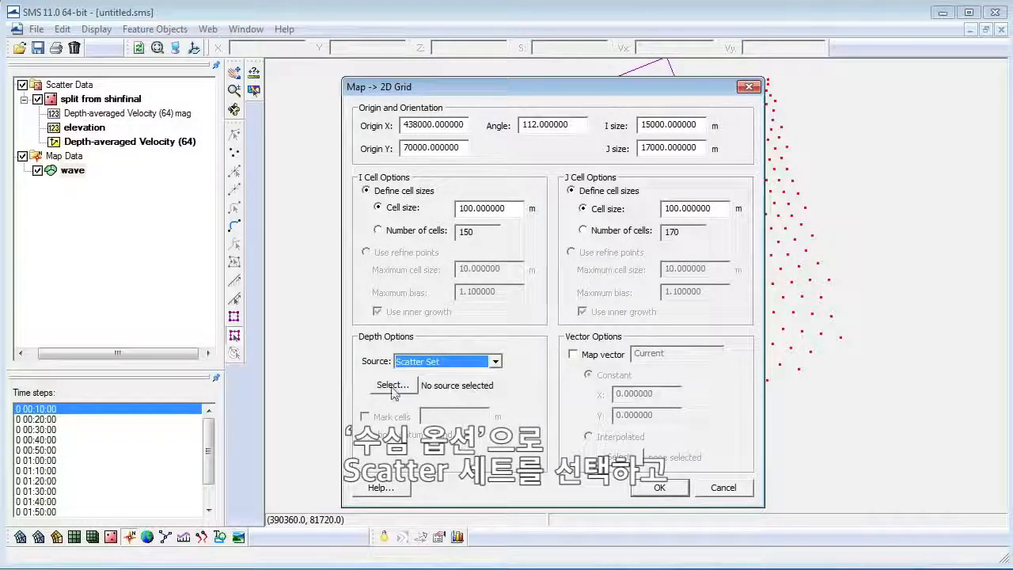
pyautogui.click(393, 385)
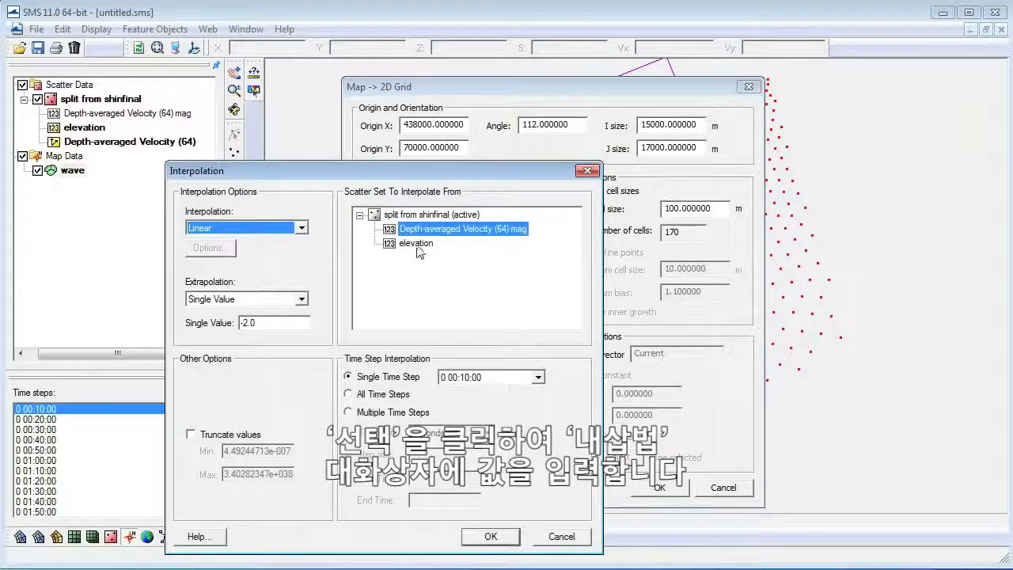
pyautogui.click(416, 244)
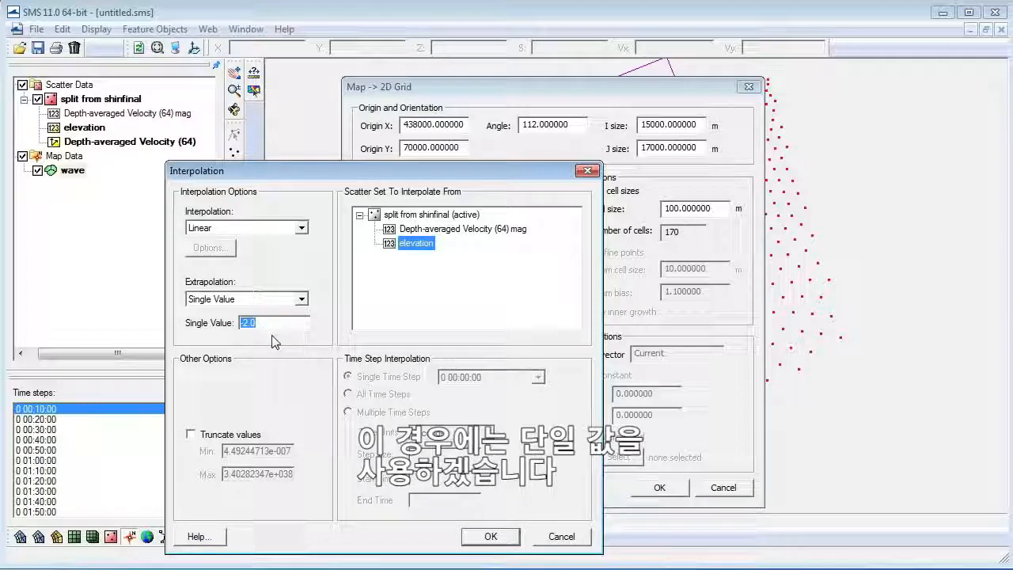
pyautogui.click(490, 536)
# Step: Map the Current vector interpolated from Depth-averaged Velocity (64) at the single time step 0 02:20:00, and generate the 2D grid
pyautogui.click(572, 354)
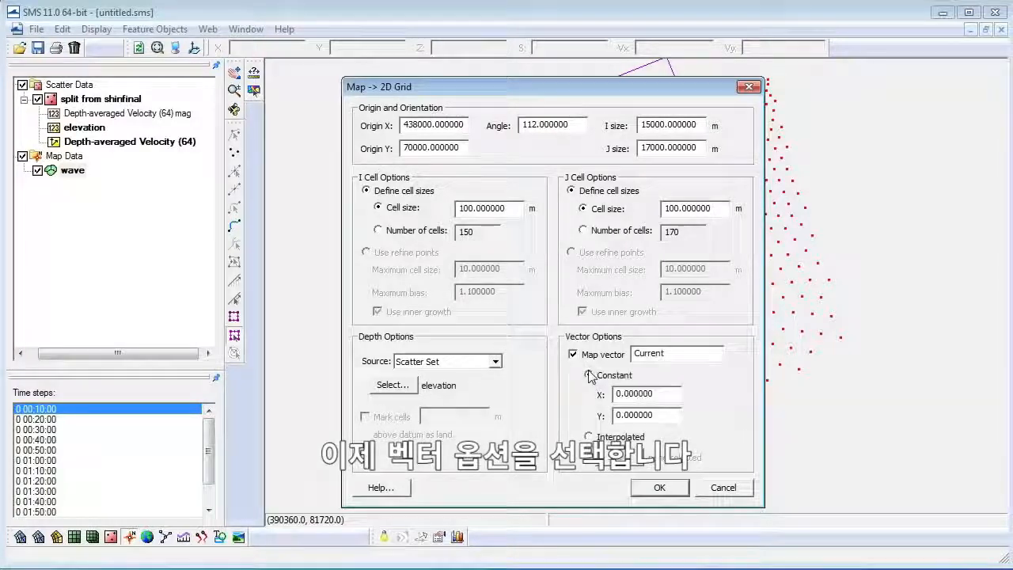
pyautogui.click(588, 436)
pyautogui.click(619, 457)
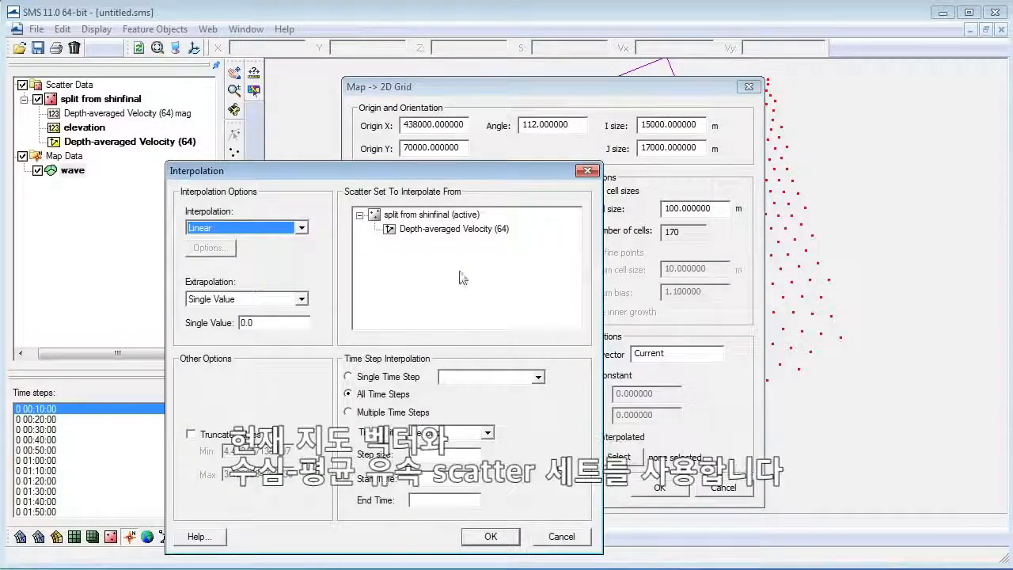
pyautogui.click(447, 229)
pyautogui.click(376, 377)
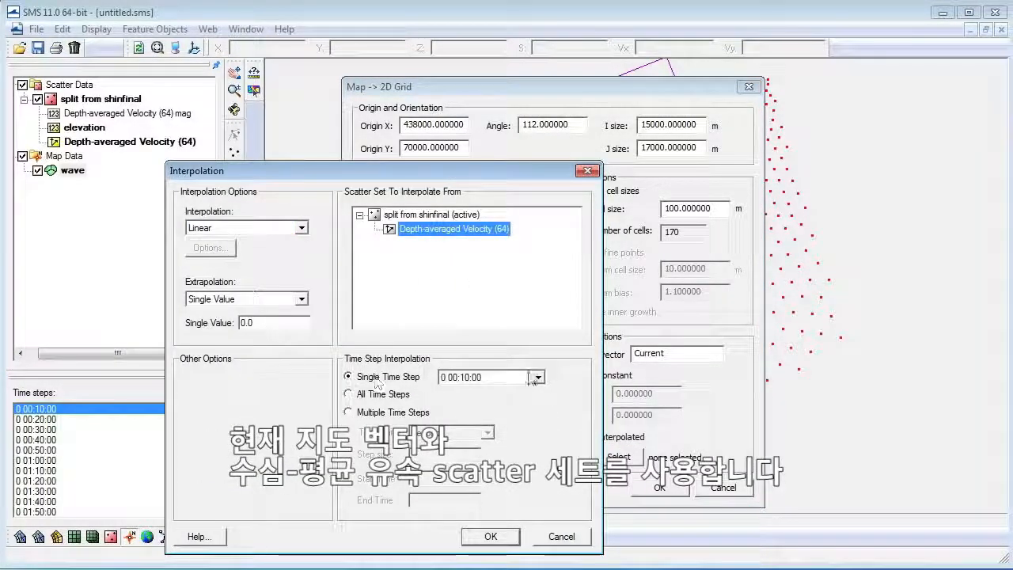
pyautogui.click(539, 377)
pyautogui.scroll(-3, 507, 419)
pyautogui.click(510, 441)
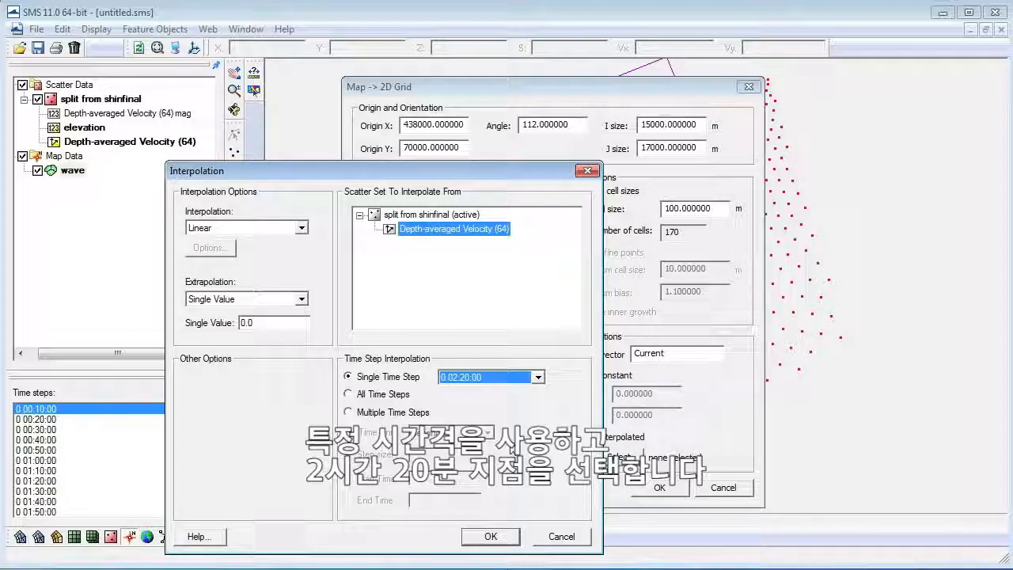
pyautogui.click(511, 537)
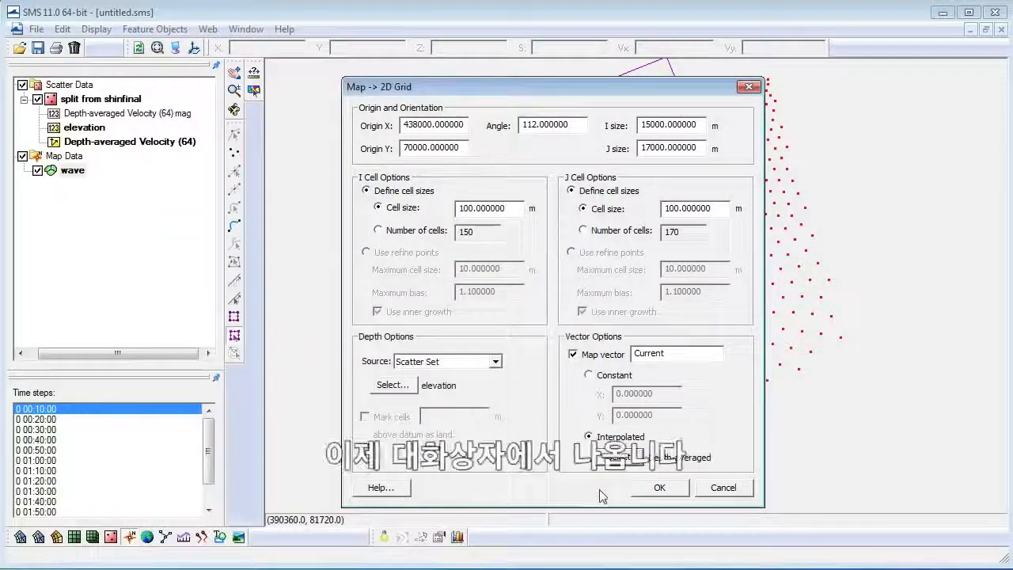
pyautogui.click(654, 494)
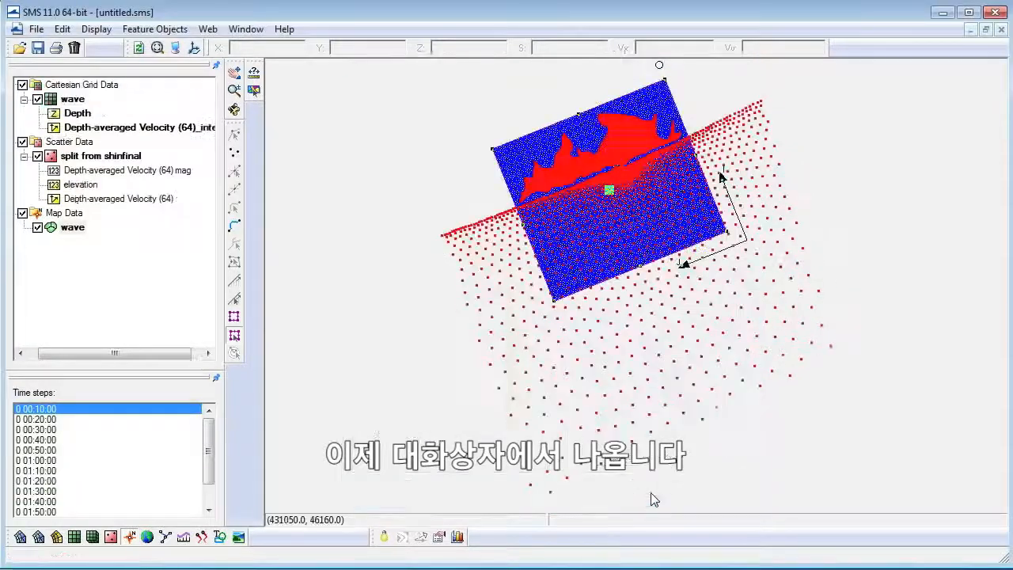
# Step: Hide the scatter data so only the Cartesian grid and its frame fill the view
pyautogui.click(22, 143)
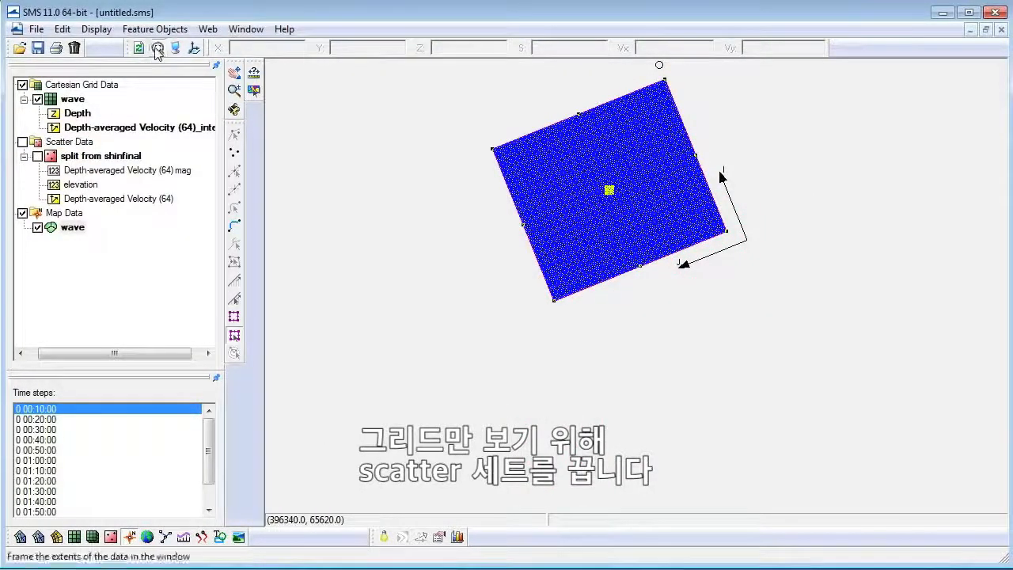
pyautogui.click(156, 49)
# Step: Adjust which Cartesian grid display items are switched on and set the contour method to Color Fill
pyautogui.click(176, 47)
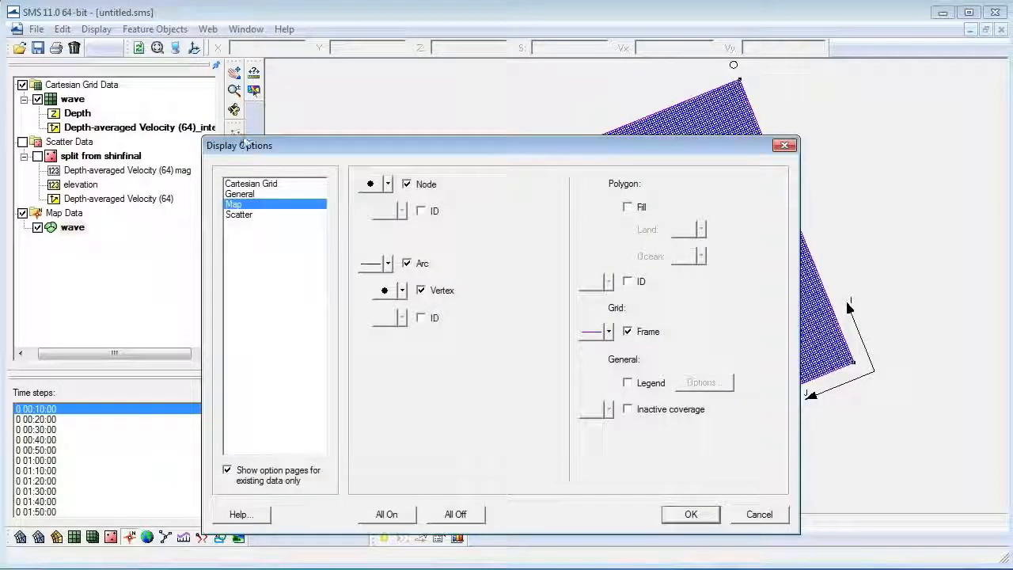
pyautogui.click(268, 189)
pyautogui.click(376, 197)
pyautogui.click(642, 196)
pyautogui.click(433, 172)
pyautogui.click(466, 214)
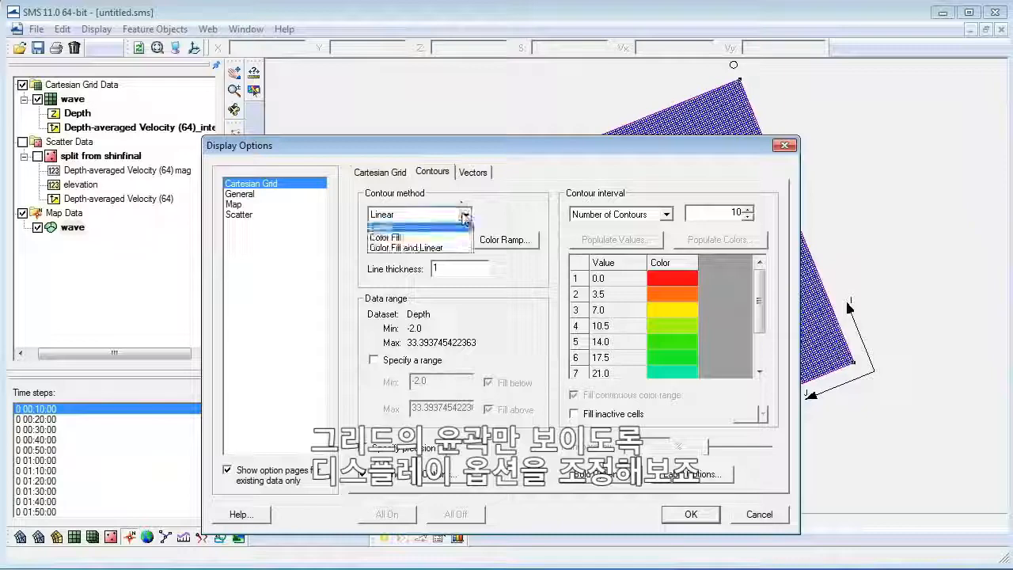
pyautogui.click(395, 238)
# Step: Place the Cartesian grid vectors on a grid with 20-pixel X and Y spacing and apply the display options
pyautogui.click(472, 172)
pyautogui.click(503, 213)
pyautogui.click(444, 247)
pyautogui.doubleClick(440, 243)
pyautogui.write('2')
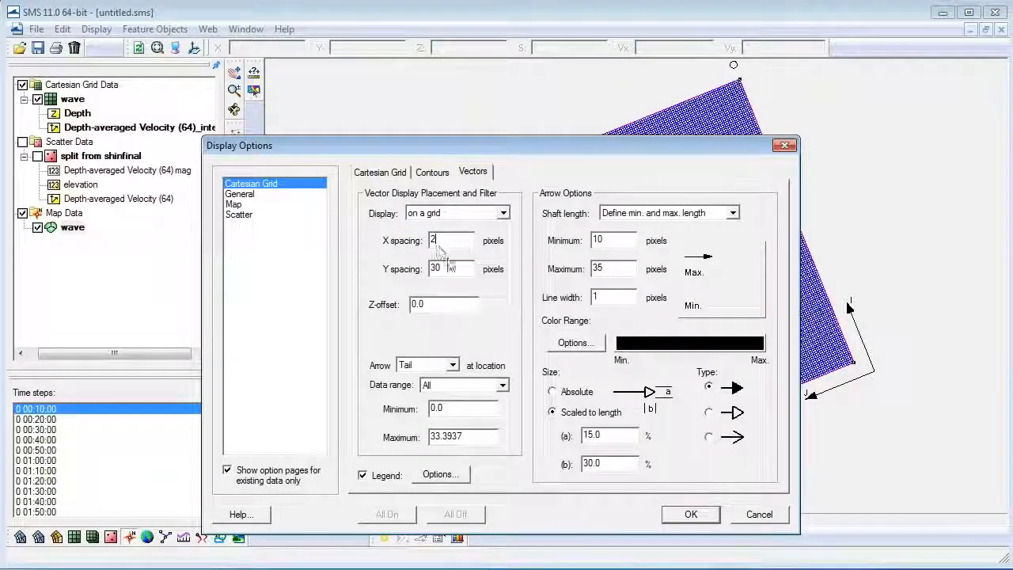
pyautogui.write('20')
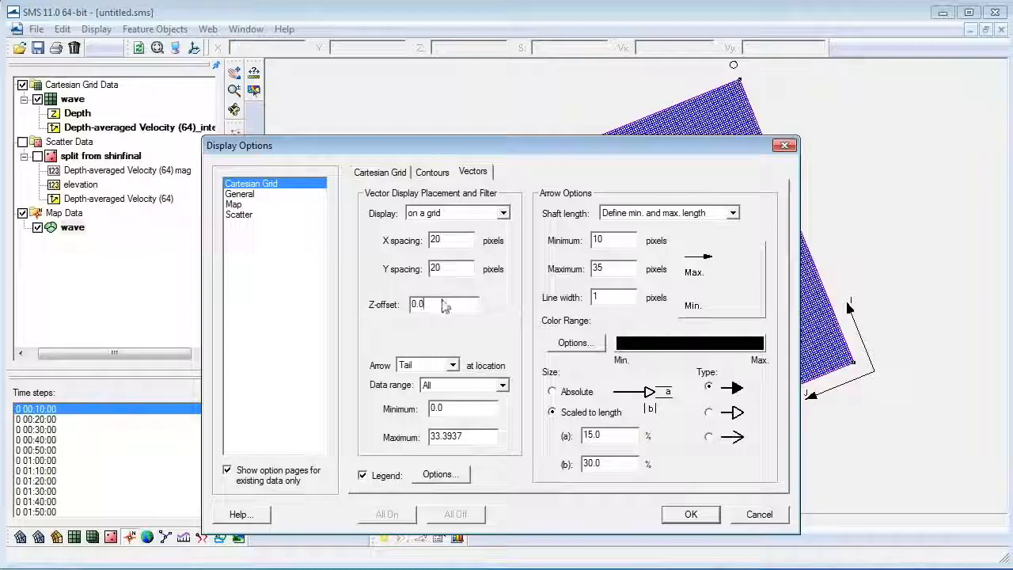
pyautogui.click(690, 514)
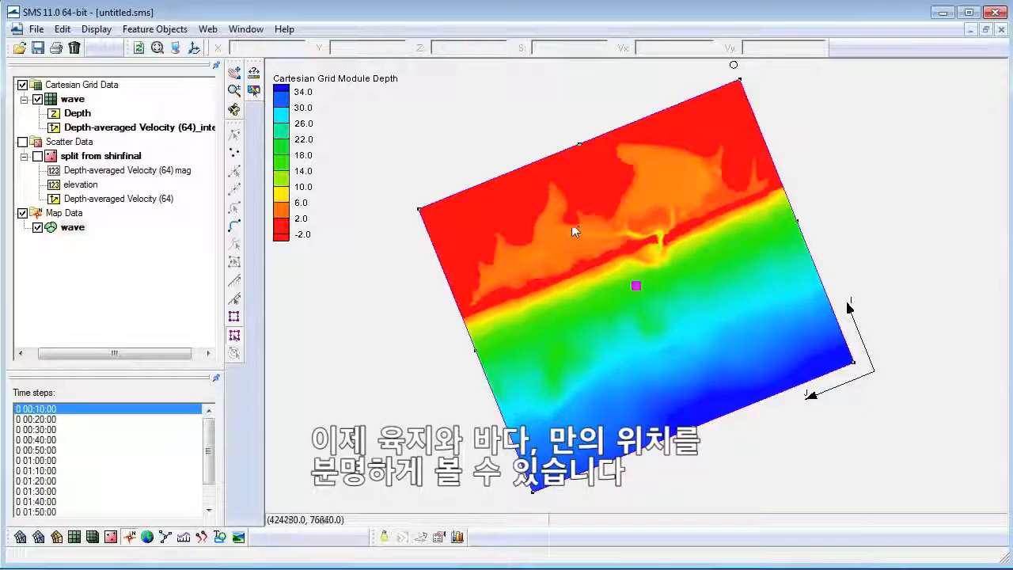
# Step: Activate the Cartesian grid module and create a spectral energy grid with a frequency number of 40
pyautogui.click(73, 538)
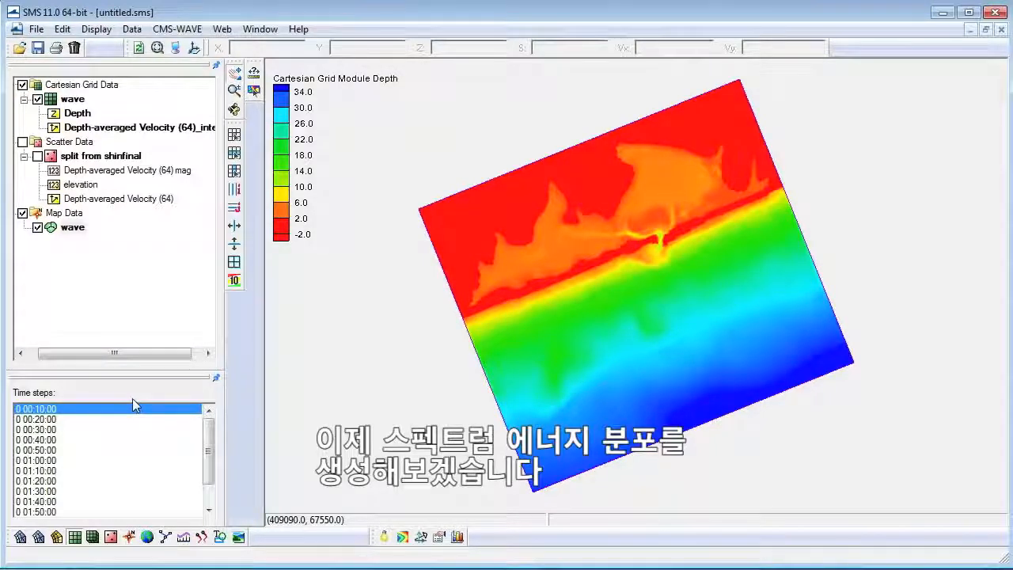
pyautogui.click(178, 28)
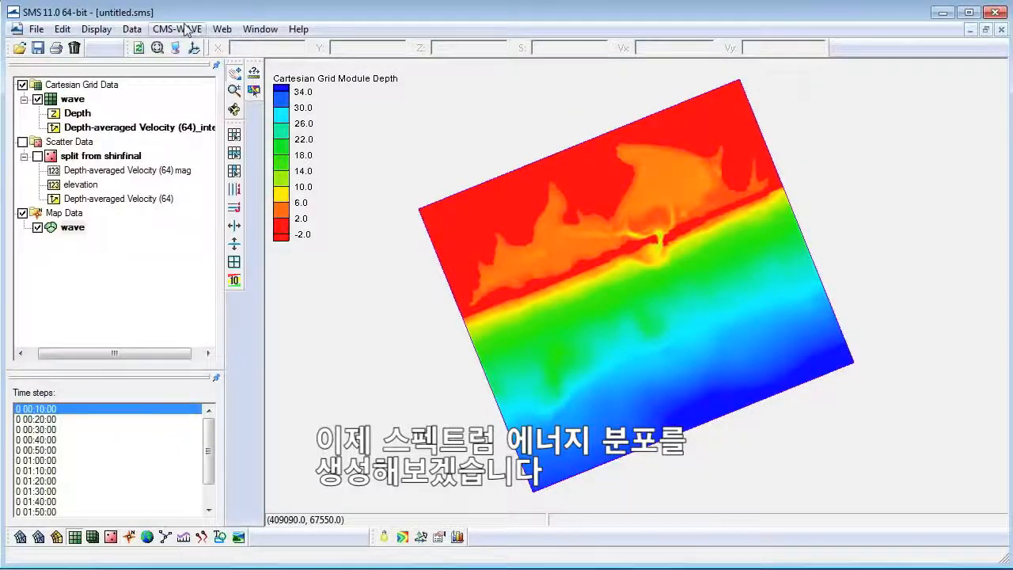
pyautogui.click(194, 48)
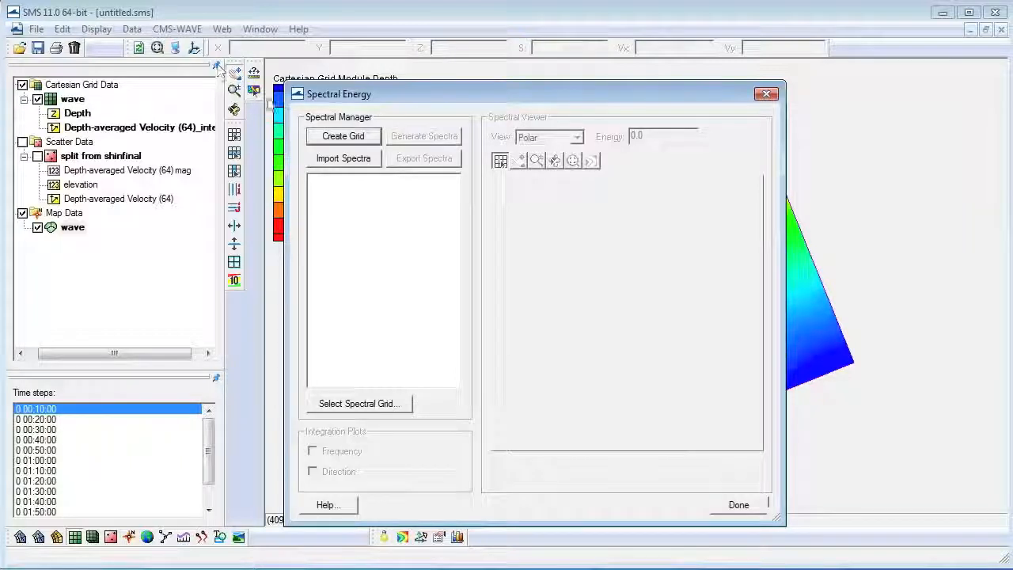
pyautogui.click(335, 138)
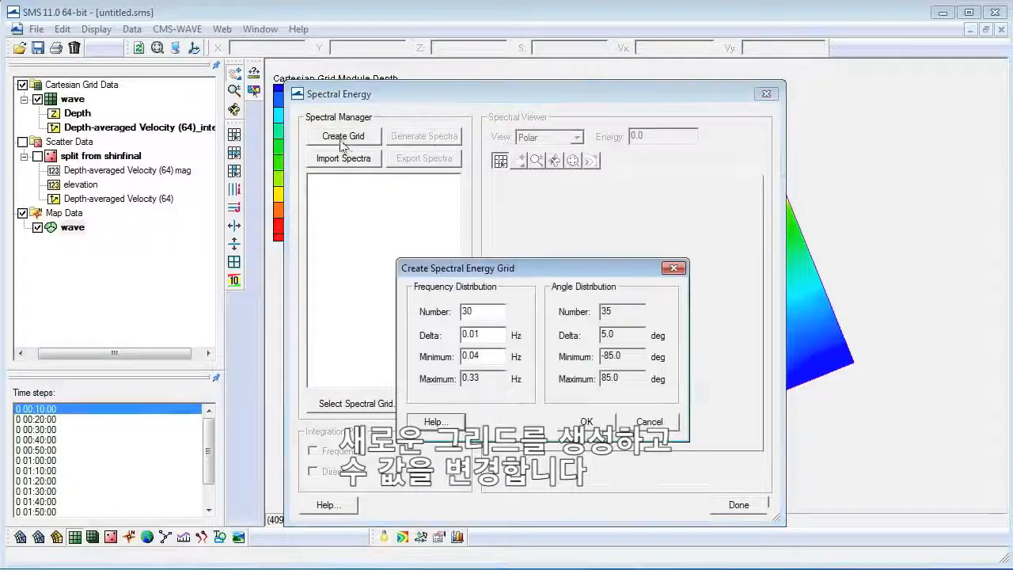
pyautogui.doubleClick(466, 312)
pyautogui.write('40')
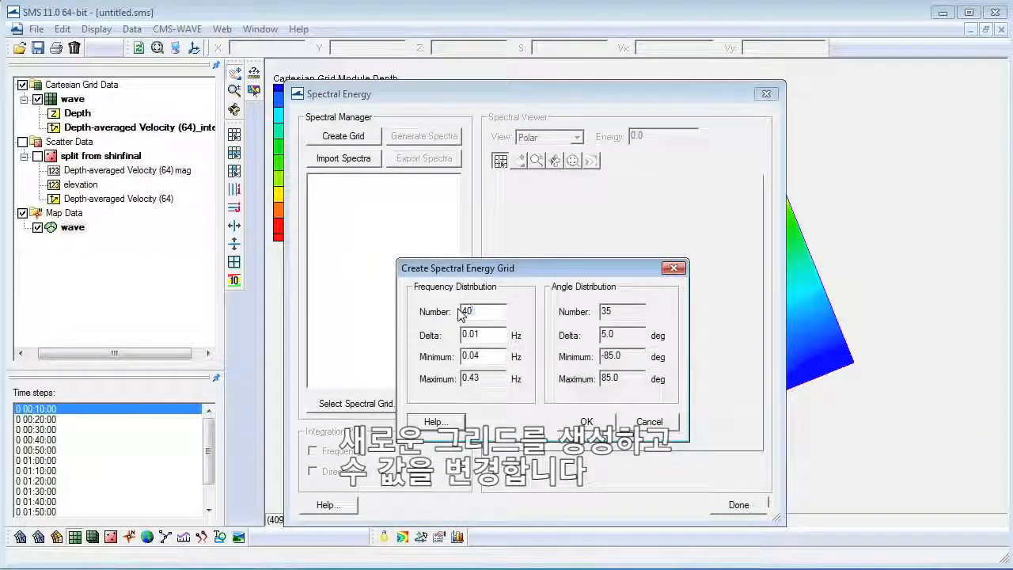
pyautogui.click(586, 421)
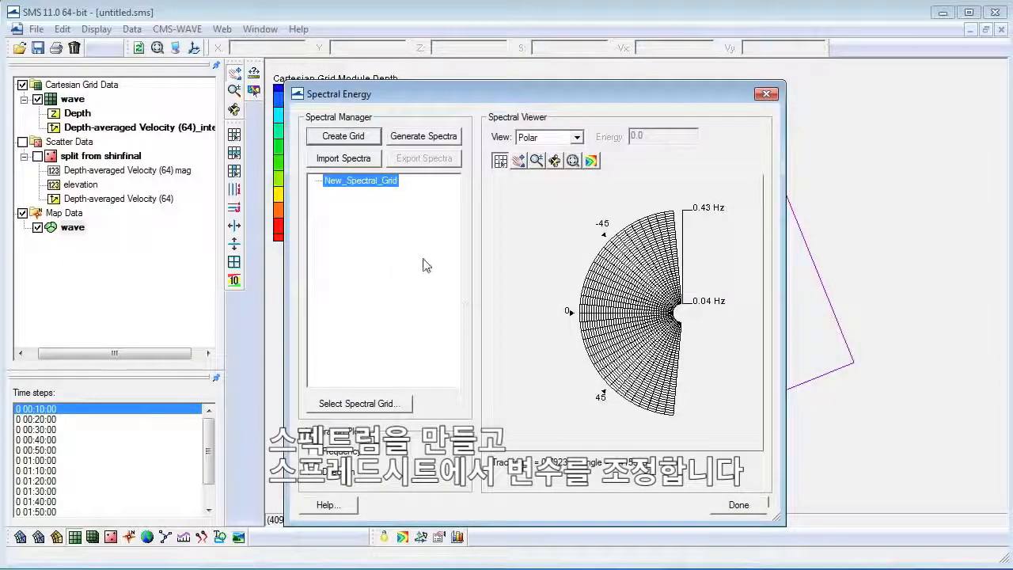
# Step: Generate a spectrum on the new spectral grid with the parameter values 25, 1, 20, 8 and 30
pyautogui.click(401, 138)
pyautogui.click(339, 326)
pyautogui.write('25')
pyautogui.press('Tab')
pyautogui.write('1')
pyautogui.press('Tab')
pyautogui.write('20')
pyautogui.press('Tab')
pyautogui.write('8')
pyautogui.press('Tab')
pyautogui.write('30')
pyautogui.click(700, 512)
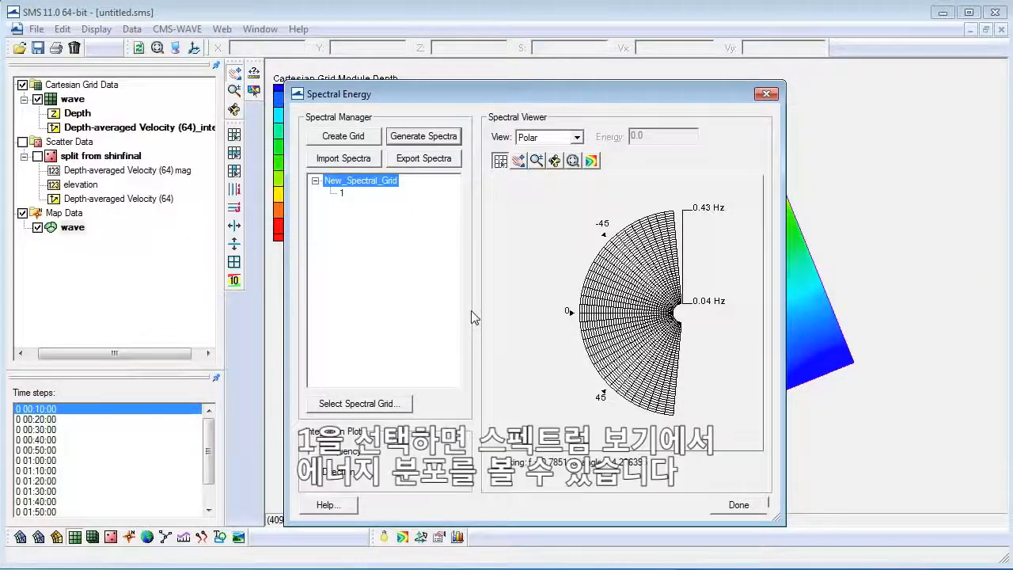
# Step: Inspect the energy distribution of spectrum 1 up close in the polar view and finish the spectral setup
pyautogui.click(342, 193)
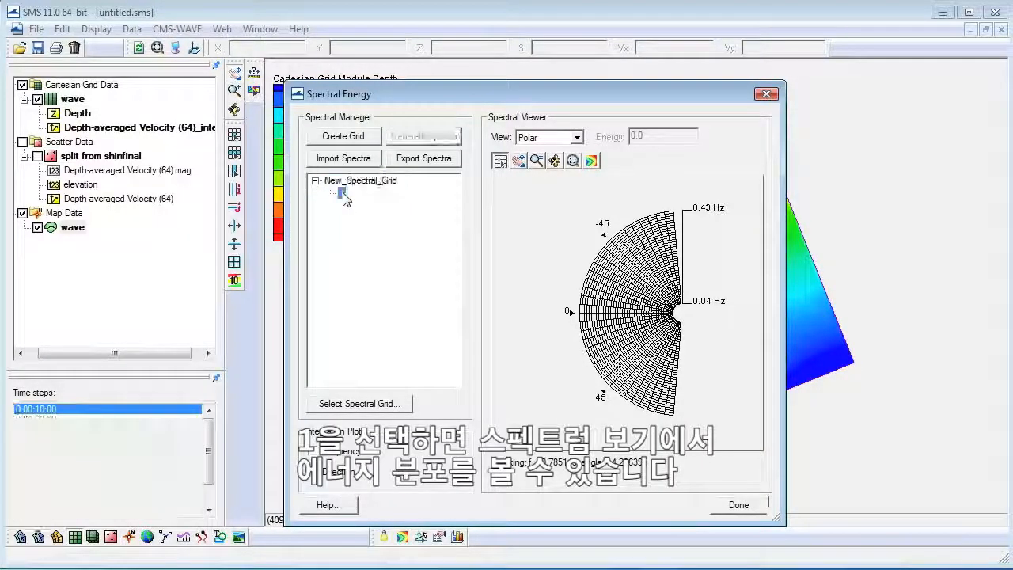
pyautogui.click(538, 162)
pyautogui.click(703, 335)
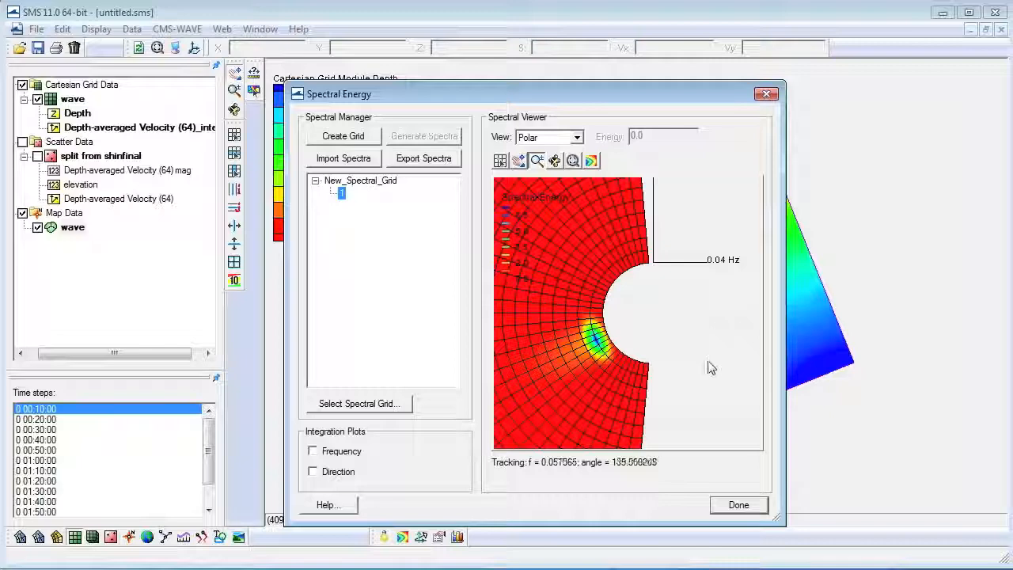
pyautogui.click(734, 505)
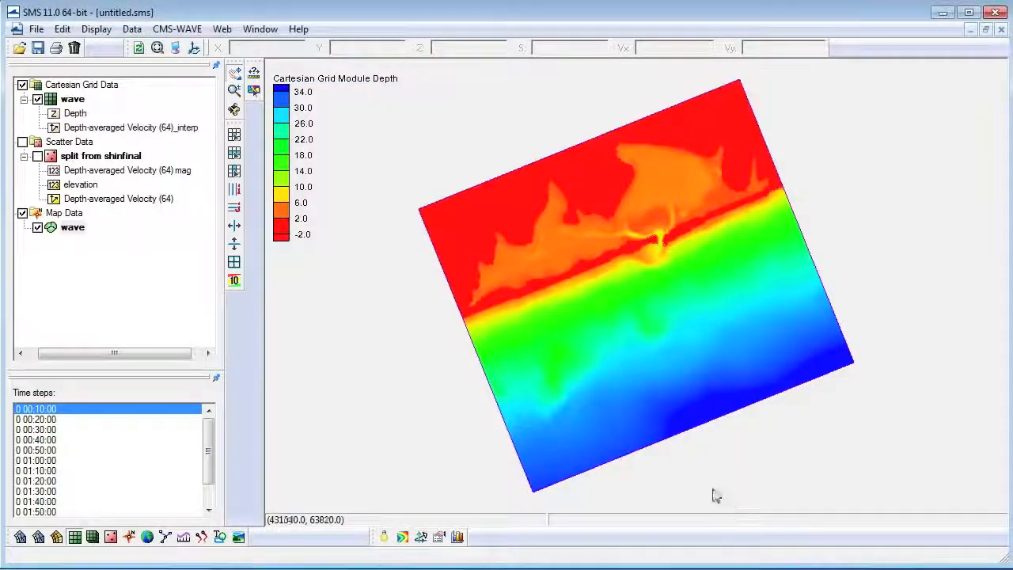
# Step: Set the CMS-Wave model's wave source to Spectra, and check spectrum 1 in its wind/tidal parameters
pyautogui.click(177, 29)
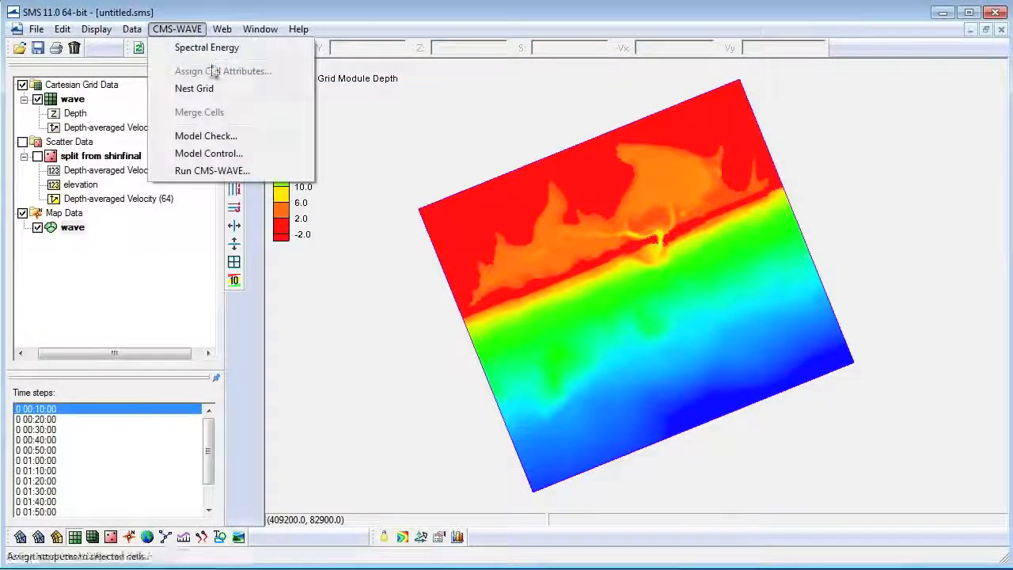
pyautogui.click(243, 159)
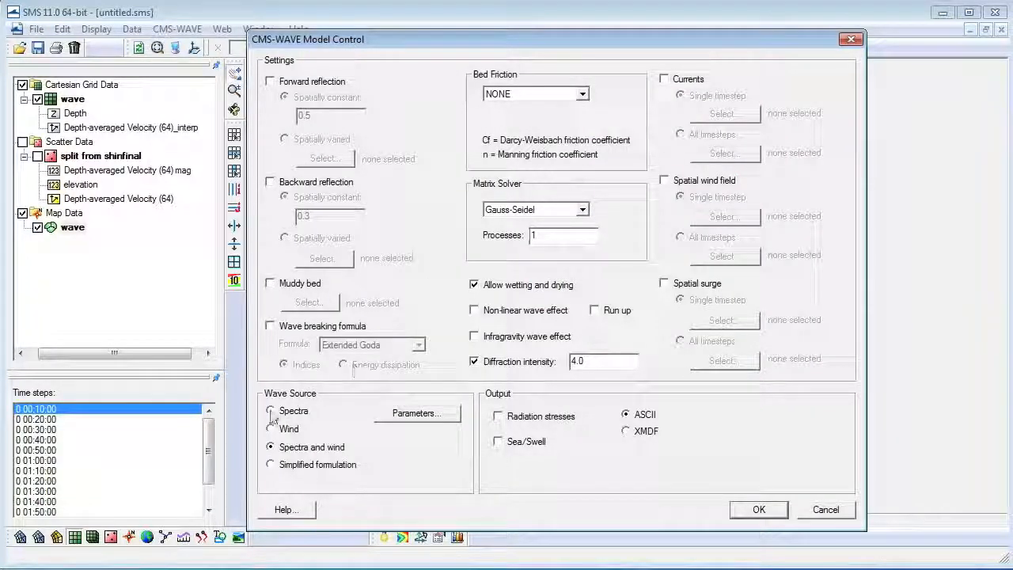
pyautogui.click(415, 412)
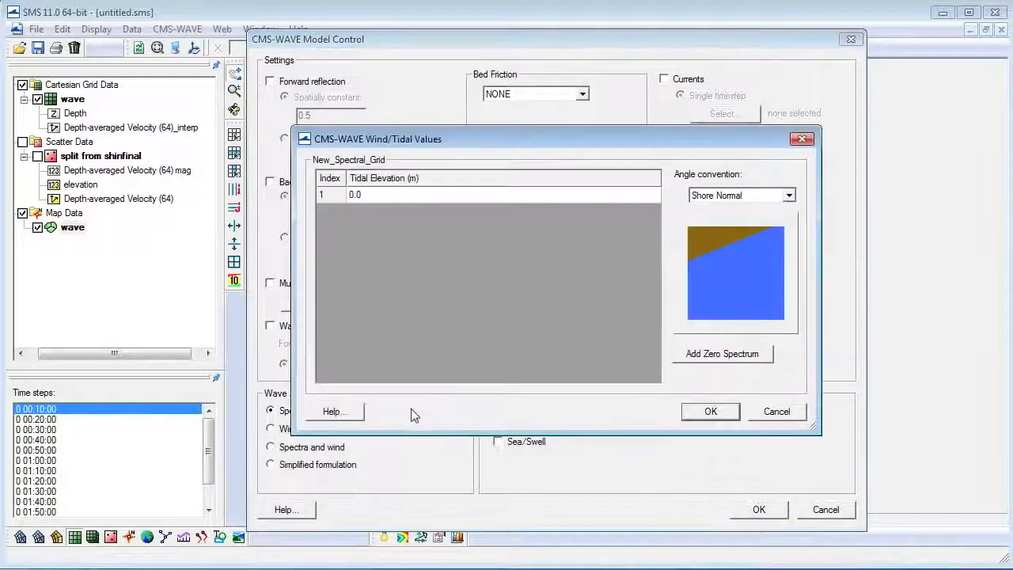
pyautogui.click(329, 196)
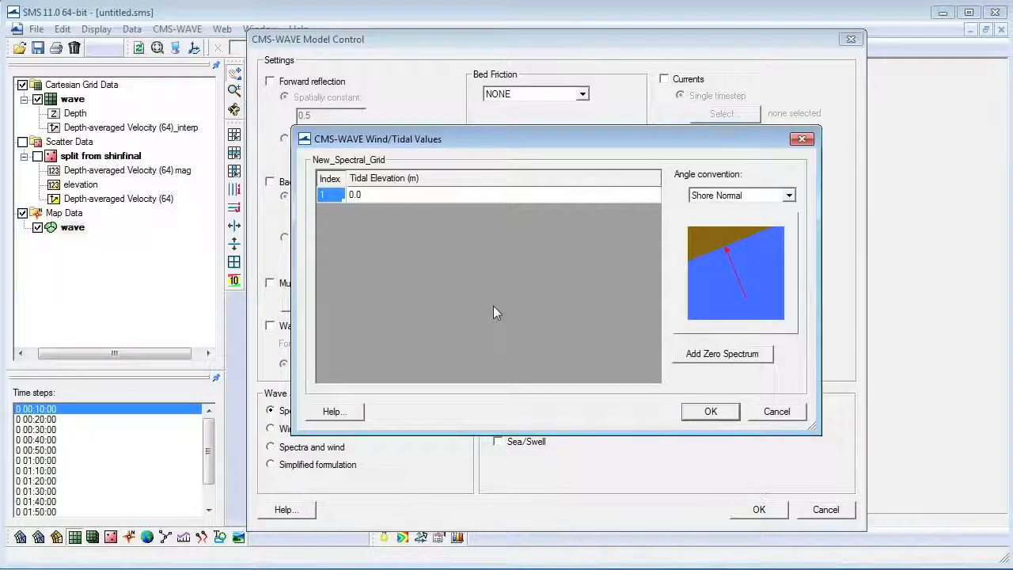
pyautogui.click(712, 412)
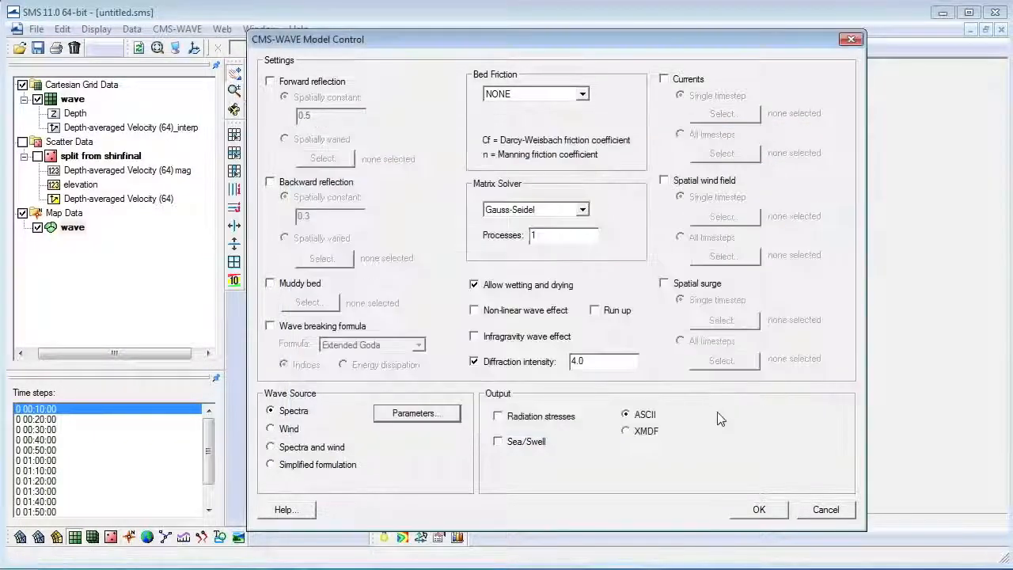
pyautogui.click(761, 509)
# Step: Find the grid cell at I 110, J 60 and assign it as a monitoring station
pyautogui.click(131, 29)
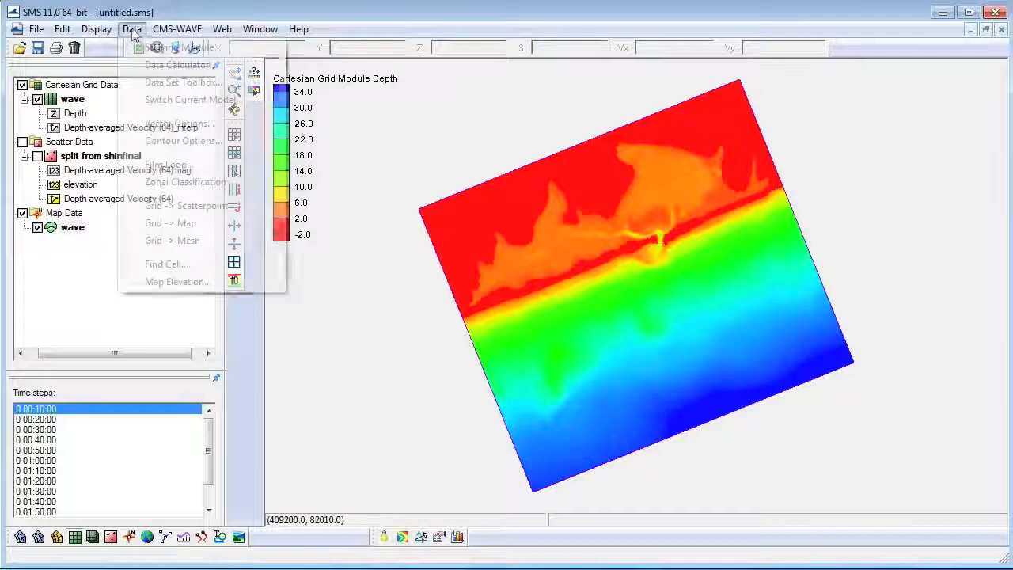
pyautogui.click(167, 265)
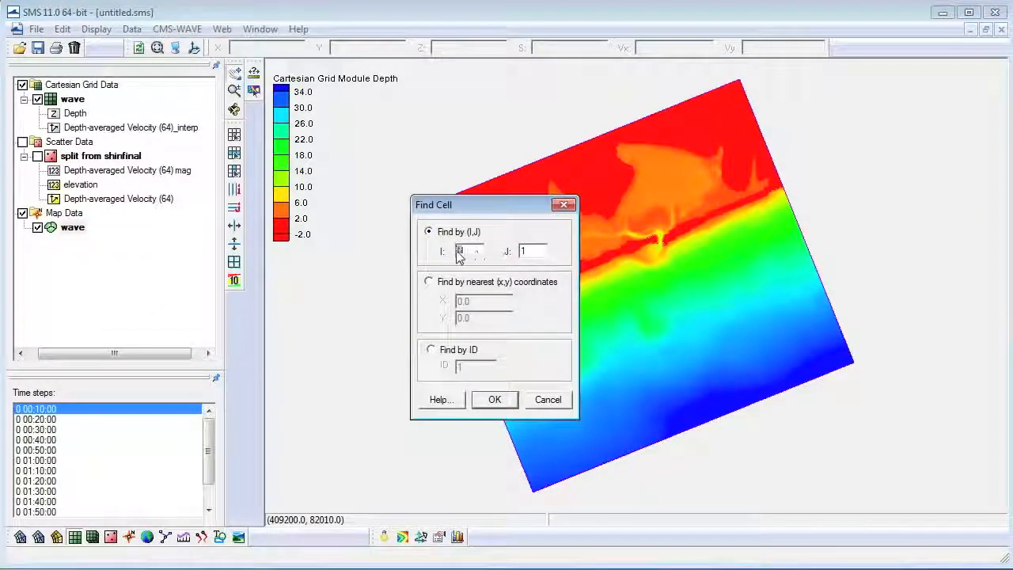
pyautogui.write('60')
pyautogui.click(494, 399)
pyautogui.click(181, 28)
pyautogui.click(198, 70)
pyautogui.click(194, 334)
pyautogui.click(278, 406)
# Step: Find the grid cell at I 92, J 66 and make it a monitoring station
pyautogui.click(187, 30)
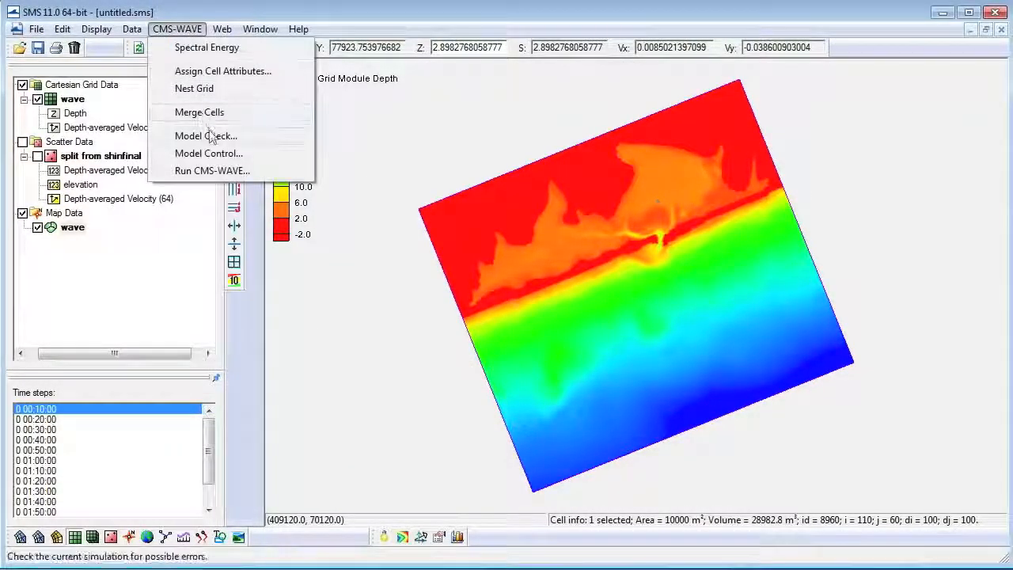
pyautogui.click(169, 266)
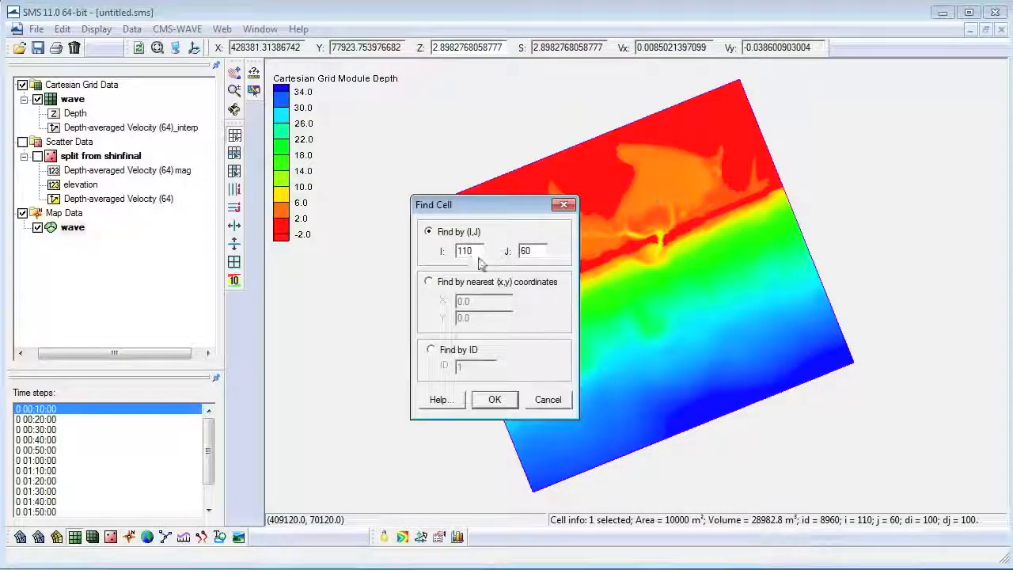
pyautogui.write('92')
pyautogui.press('Tab')
pyautogui.write('66')
pyautogui.click(494, 399)
pyautogui.click(187, 30)
pyautogui.click(221, 70)
pyautogui.click(229, 334)
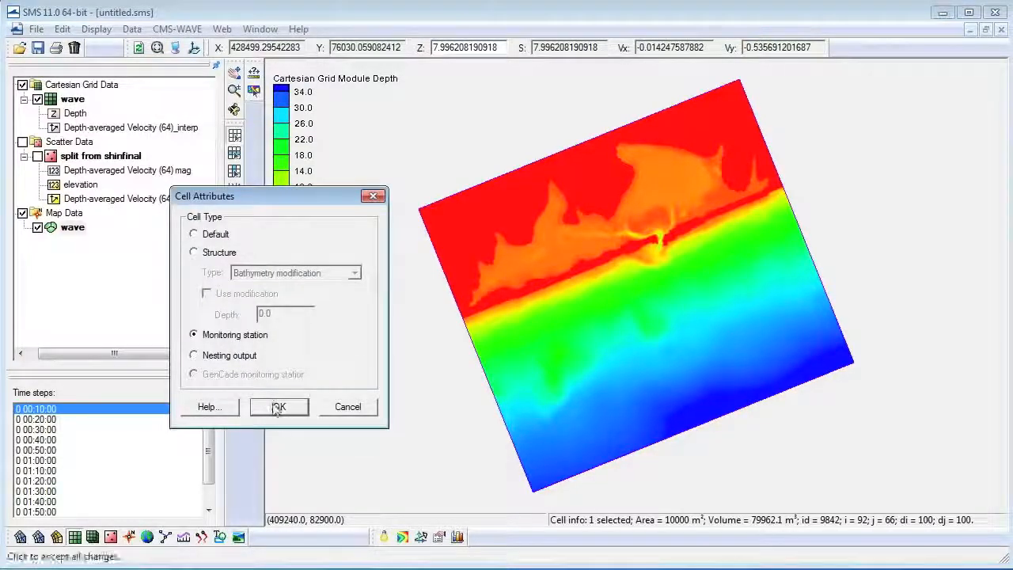
pyautogui.click(280, 406)
# Step: Locate the grid cell at I 50, J 70 and set its cell type to Monitoring station
pyautogui.click(131, 28)
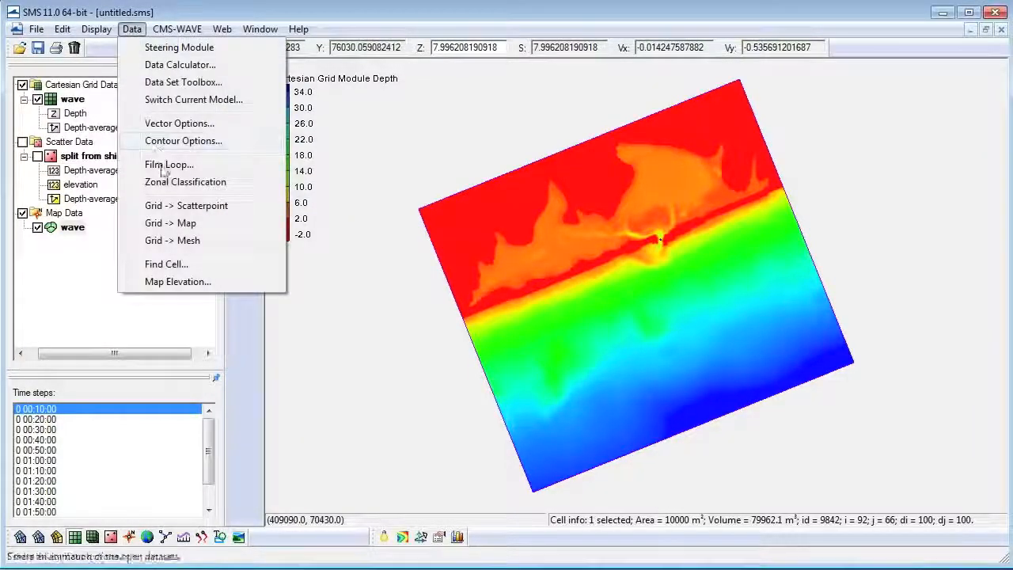
pyautogui.click(166, 264)
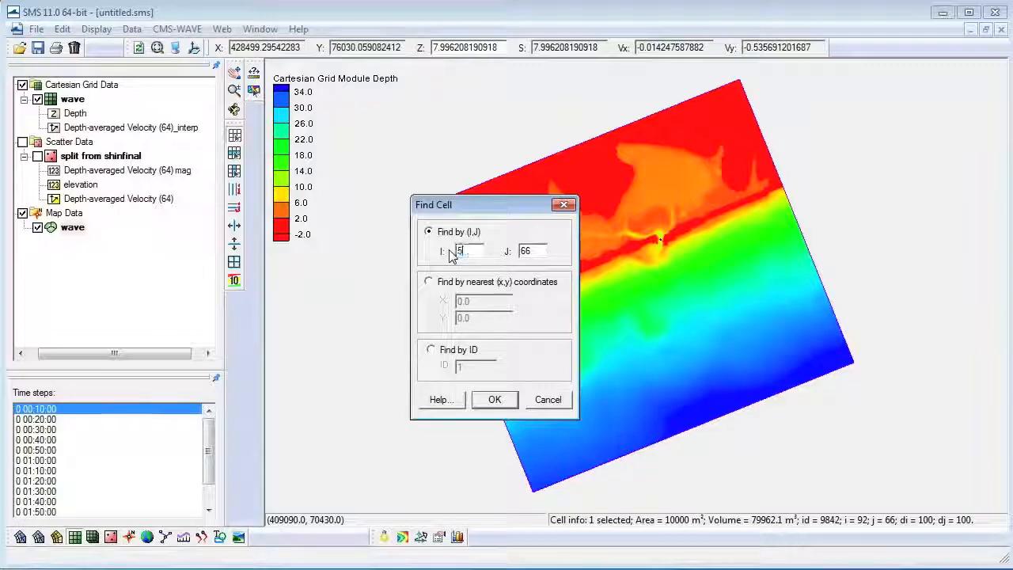
pyautogui.write('70')
pyautogui.click(494, 399)
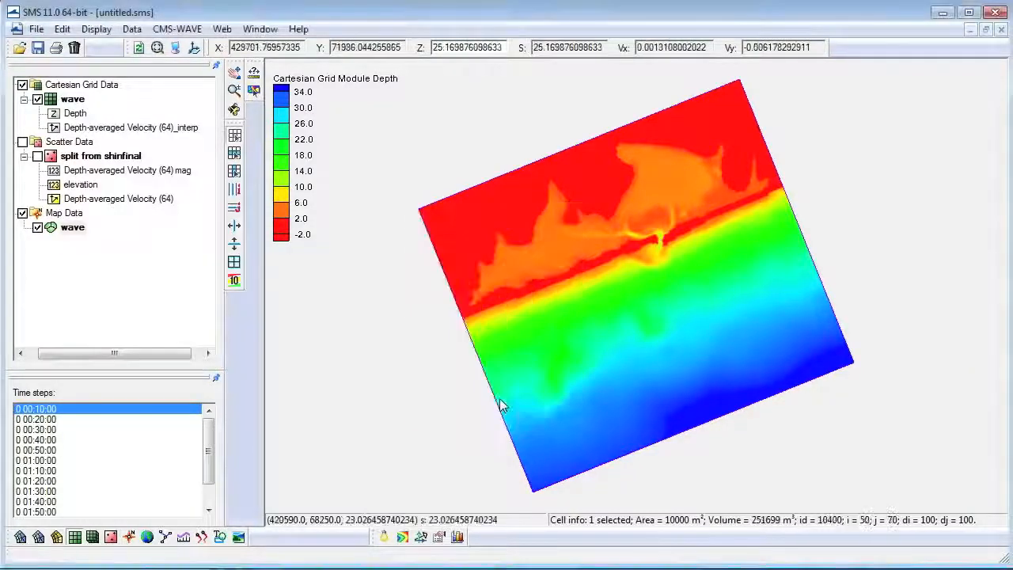
pyautogui.click(178, 28)
pyautogui.click(210, 71)
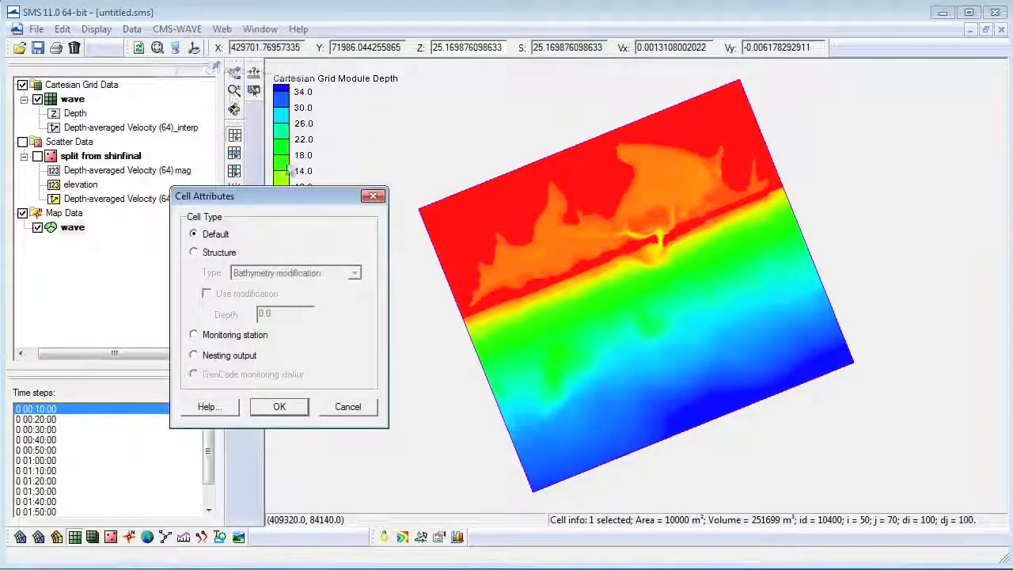
pyautogui.click(228, 335)
pyautogui.click(279, 407)
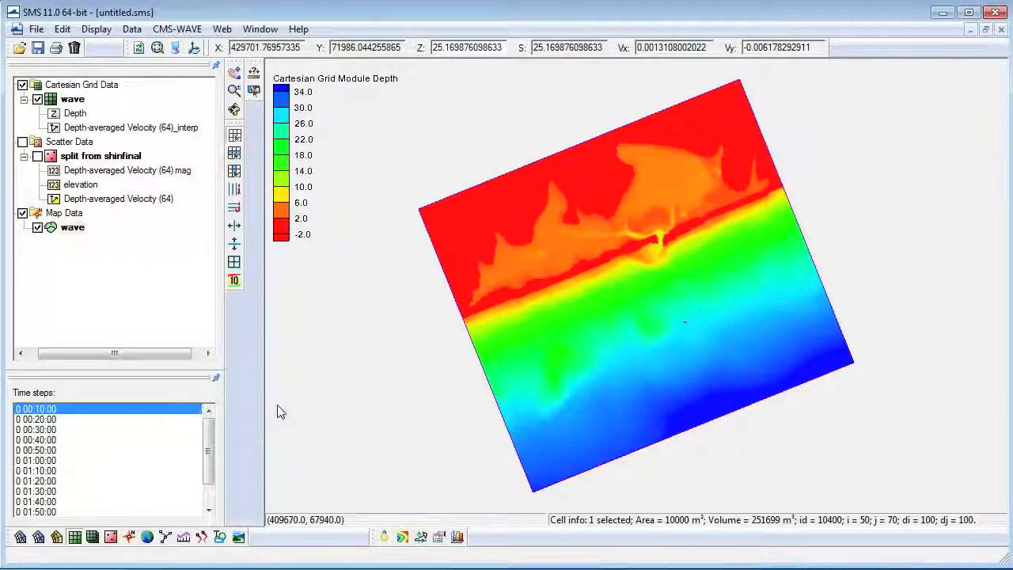
# Step: Save the model as an SMS project file named shin1
pyautogui.click(37, 28)
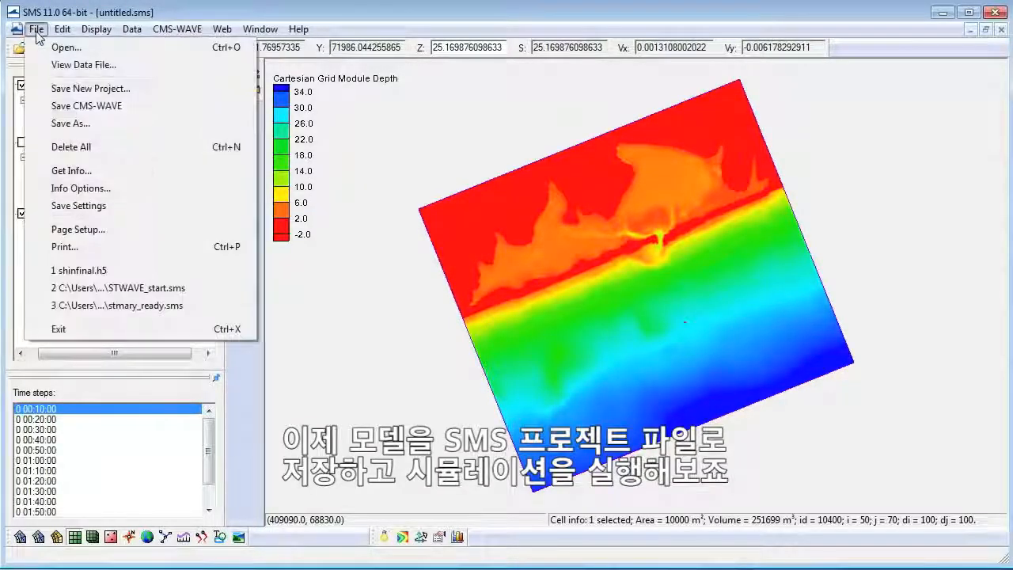
pyautogui.click(63, 124)
pyautogui.write('shin1')
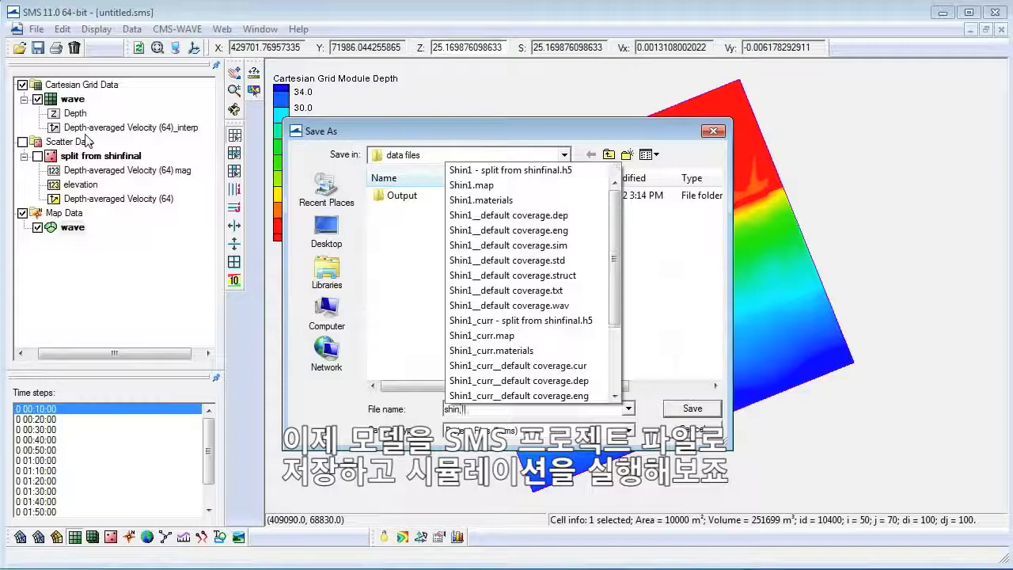
pyautogui.press('Return')
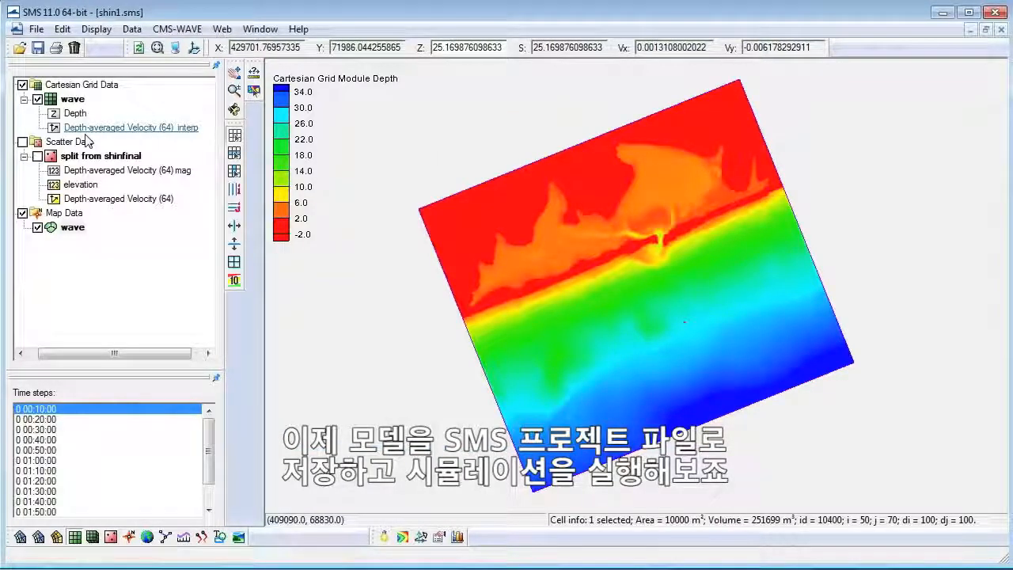
# Step: Run the CMS-Wave simulation and load its solution into the project
pyautogui.click(172, 29)
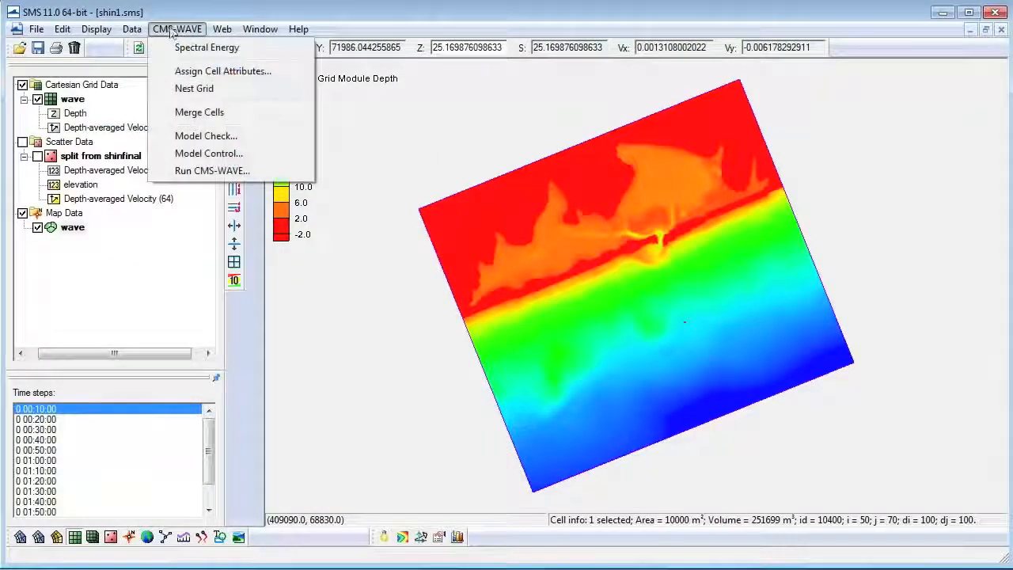
pyautogui.click(213, 171)
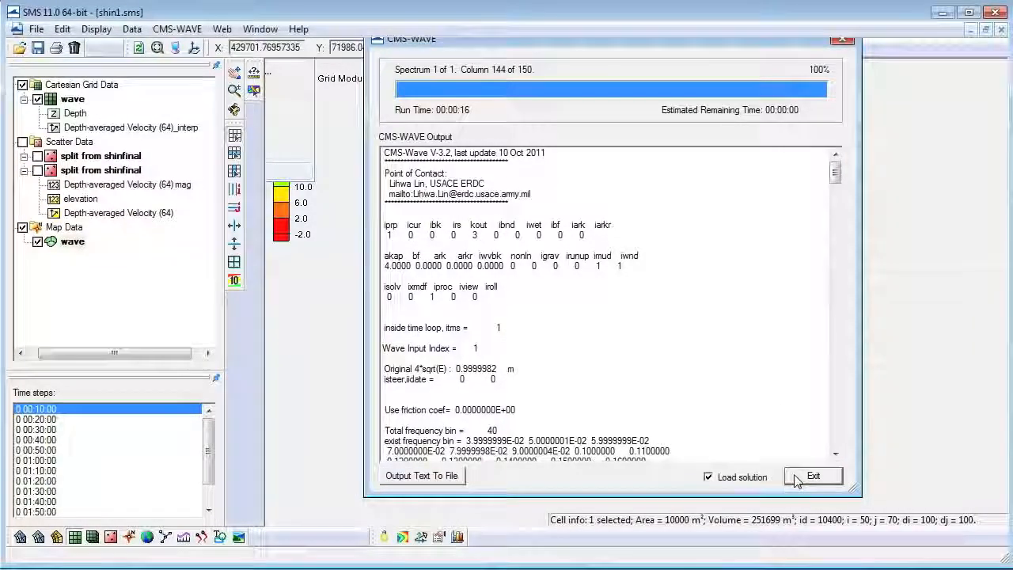
pyautogui.click(796, 479)
# Step: Display vectors on the Cartesian grid with minimum and maximum arrow shaft lengths of 25 and 50 pixels
pyautogui.click(176, 48)
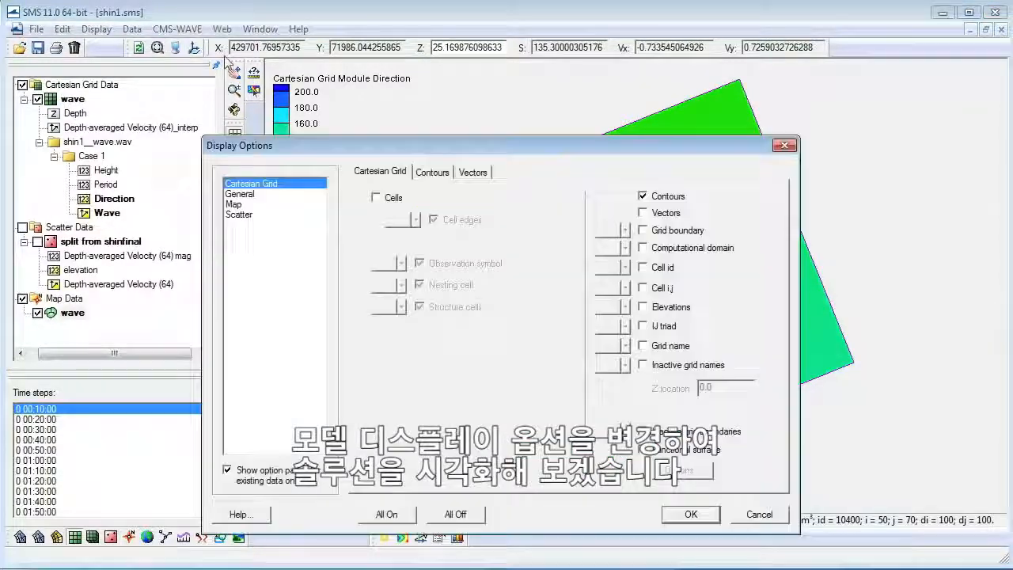
pyautogui.click(432, 172)
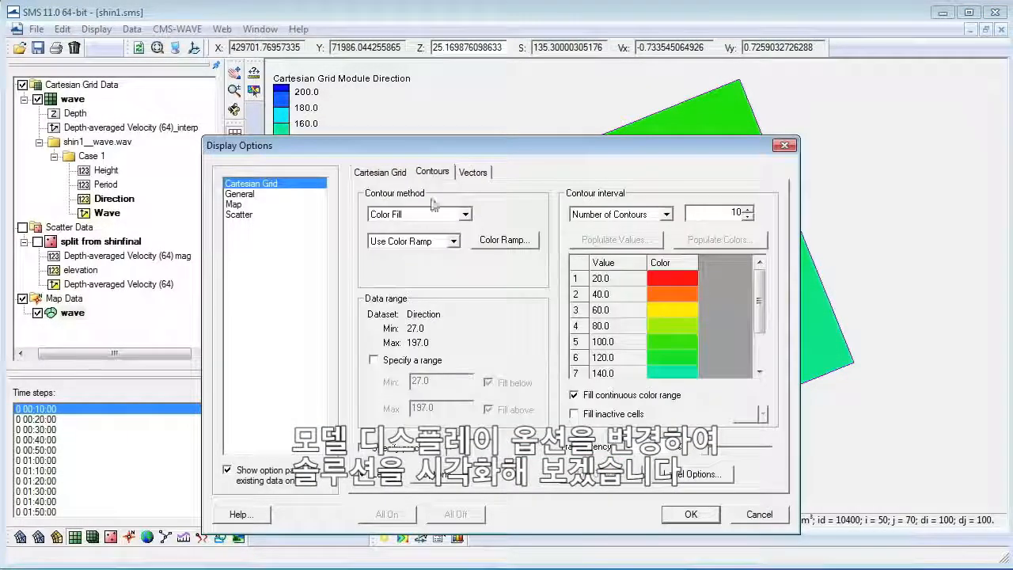
pyautogui.click(472, 172)
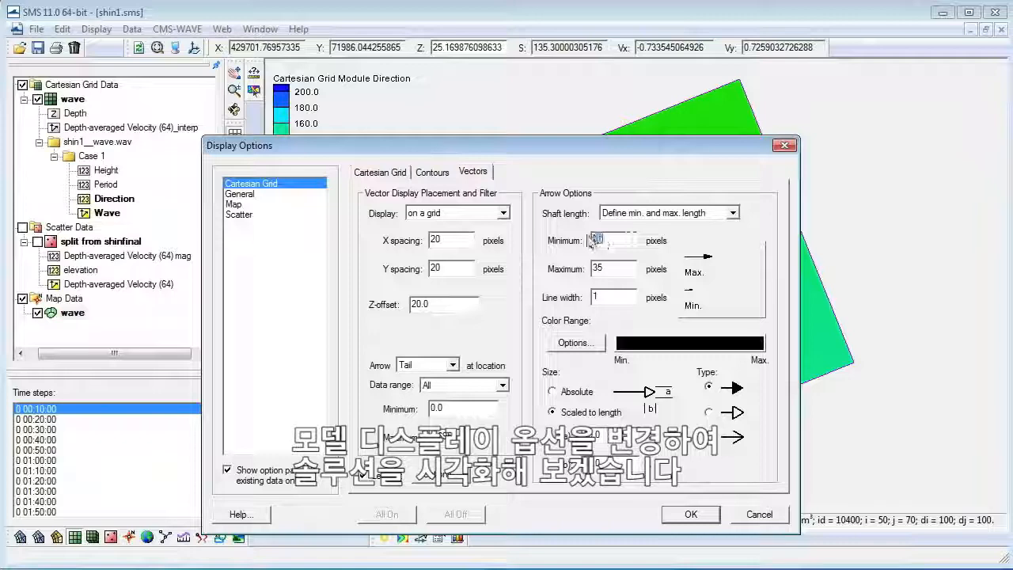
pyautogui.write('25')
pyautogui.press('Tab')
pyautogui.write('50')
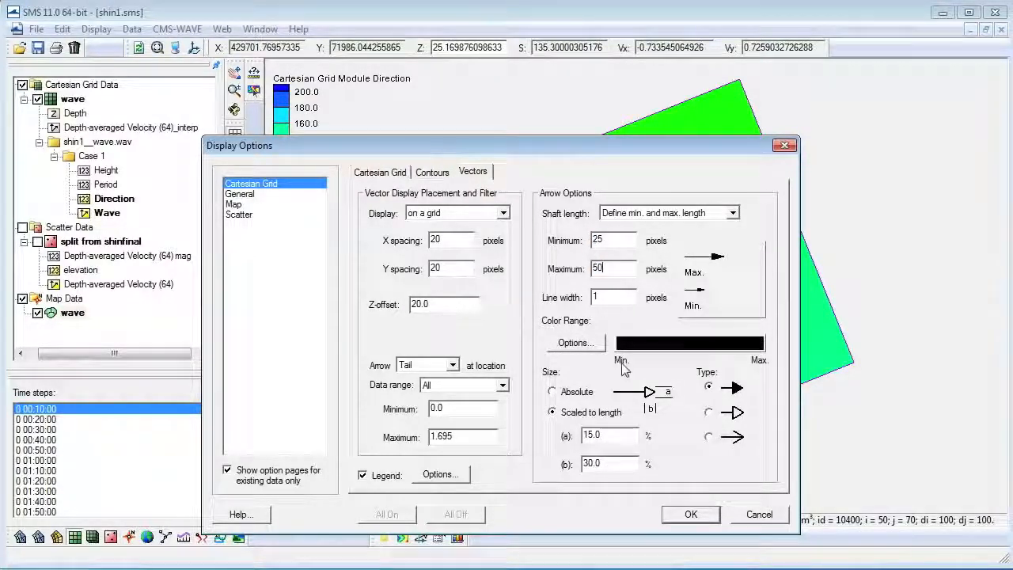
pyautogui.click(677, 514)
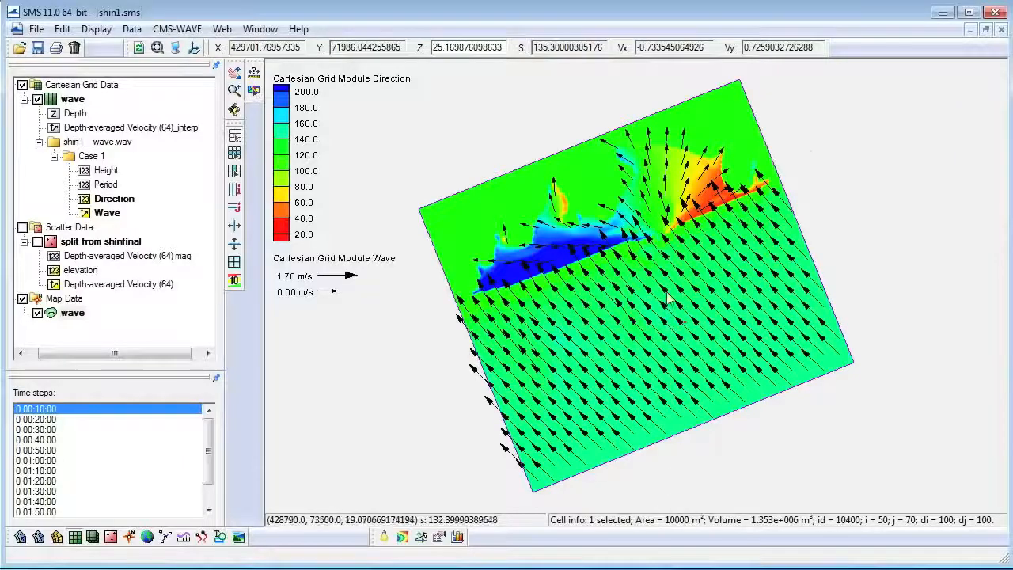
# Step: Examine the wave vectors around the inlet, and view the Depth contours with the interpolated depth-averaged velocity vectors
pyautogui.scroll(2, 669, 298)
pyautogui.scroll(4, 668, 298)
pyautogui.moveTo(640, 173); pyautogui.dragTo(675, 426)
pyautogui.click(75, 113)
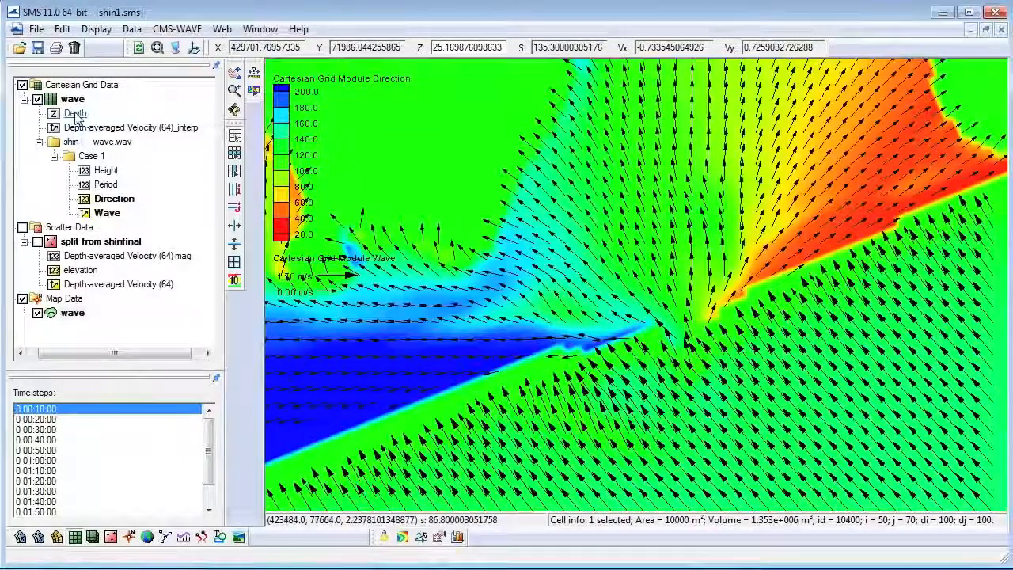
pyautogui.scroll(-4, 706, 293)
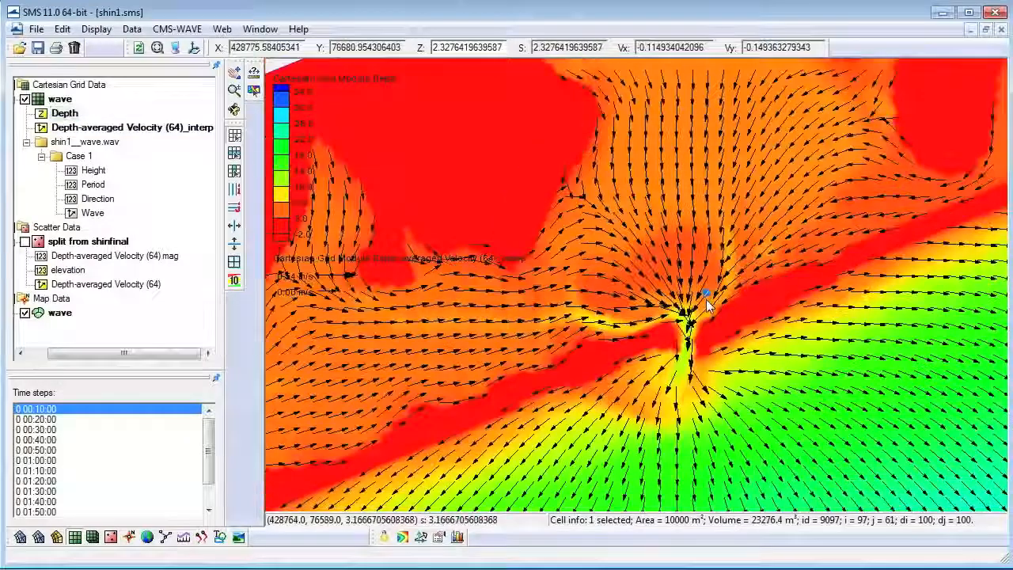
pyautogui.moveTo(719, 327); pyautogui.dragTo(674, 198)
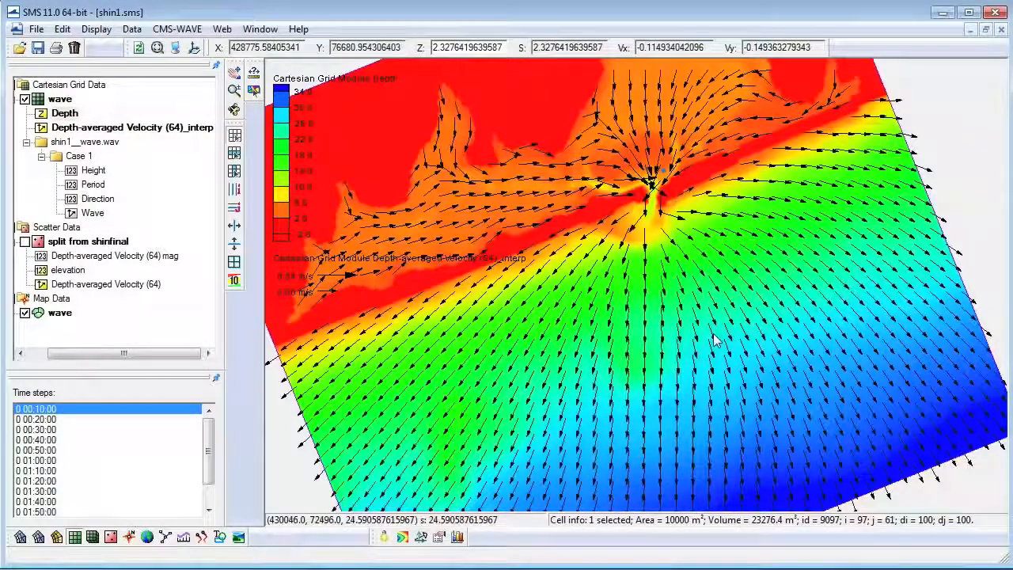
# Step: Enable single-timestep currents in the CMS-Wave model control, using the Depth-averaged Velocity (64)_interp dataset at time step 0 02:20:00
pyautogui.click(177, 29)
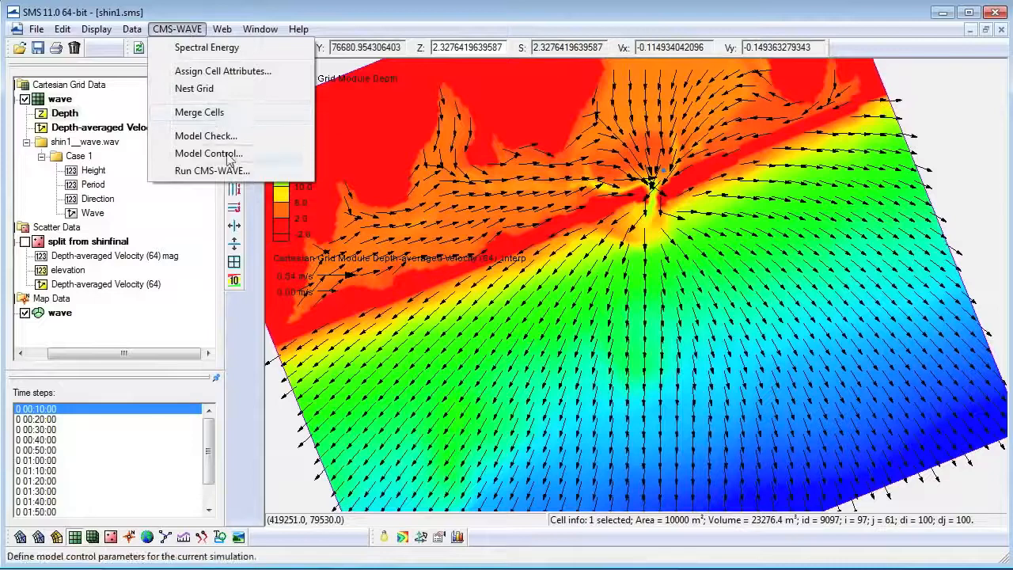
pyautogui.click(231, 153)
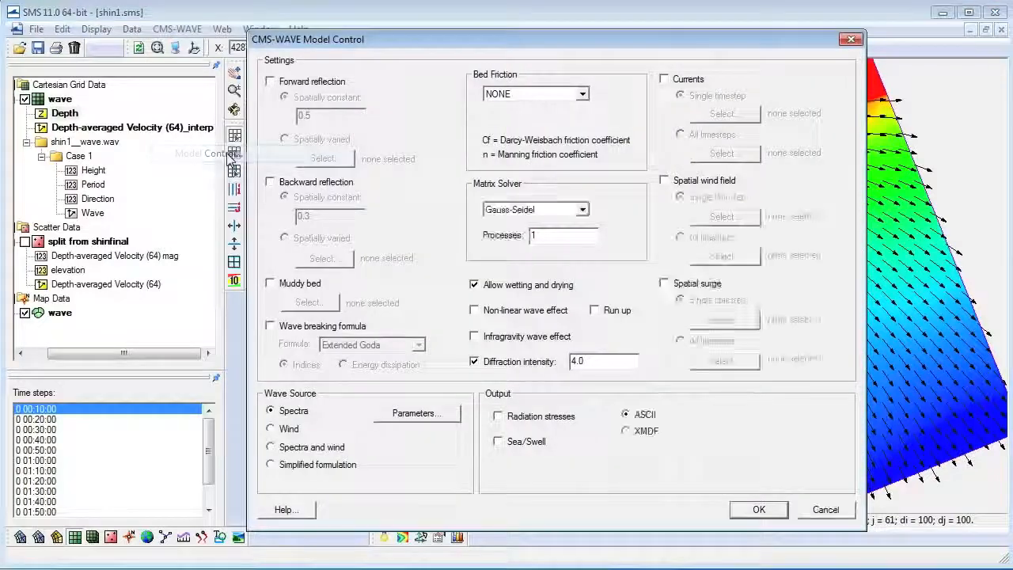
pyautogui.click(664, 80)
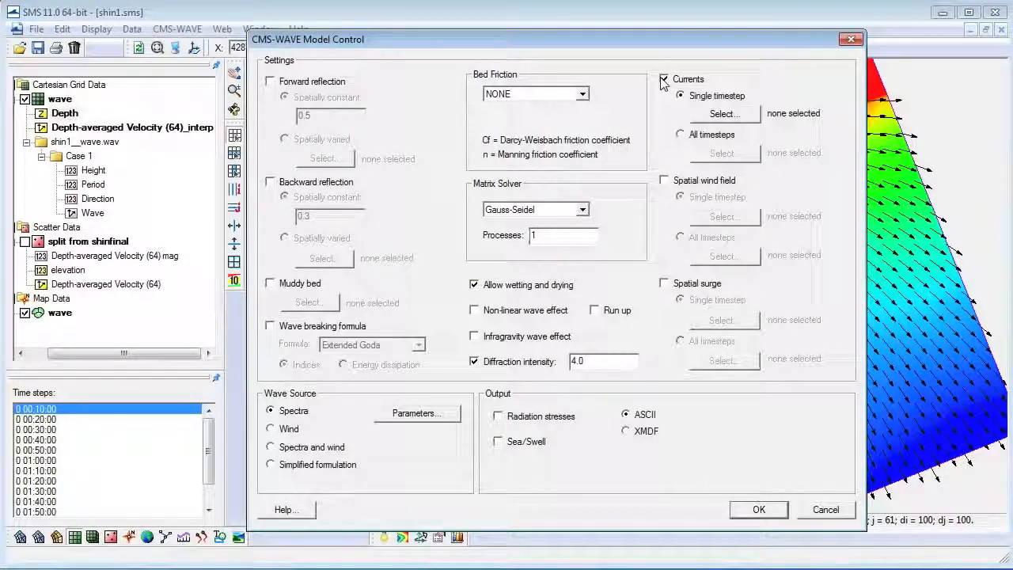
pyautogui.click(725, 114)
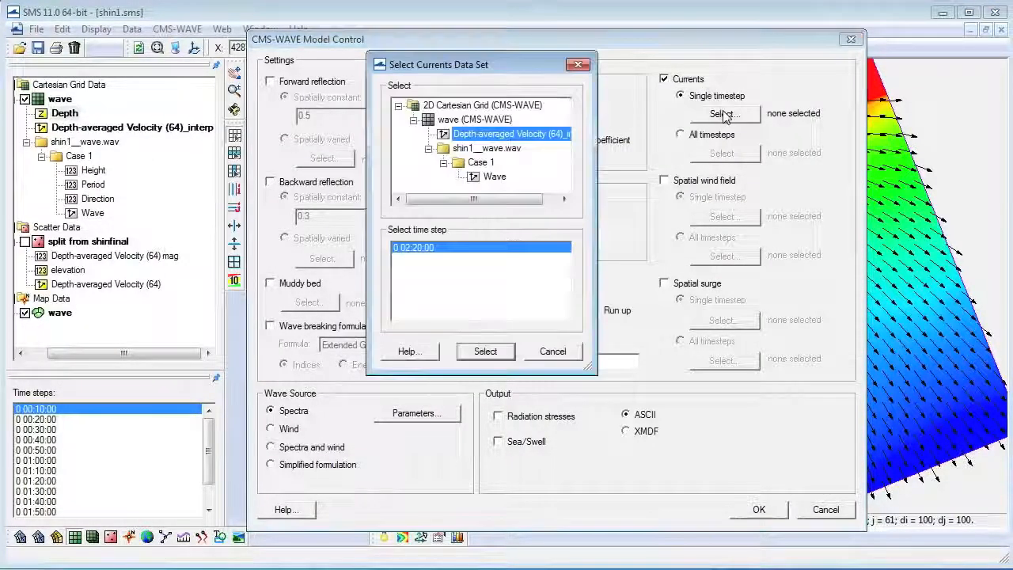
pyautogui.click(485, 352)
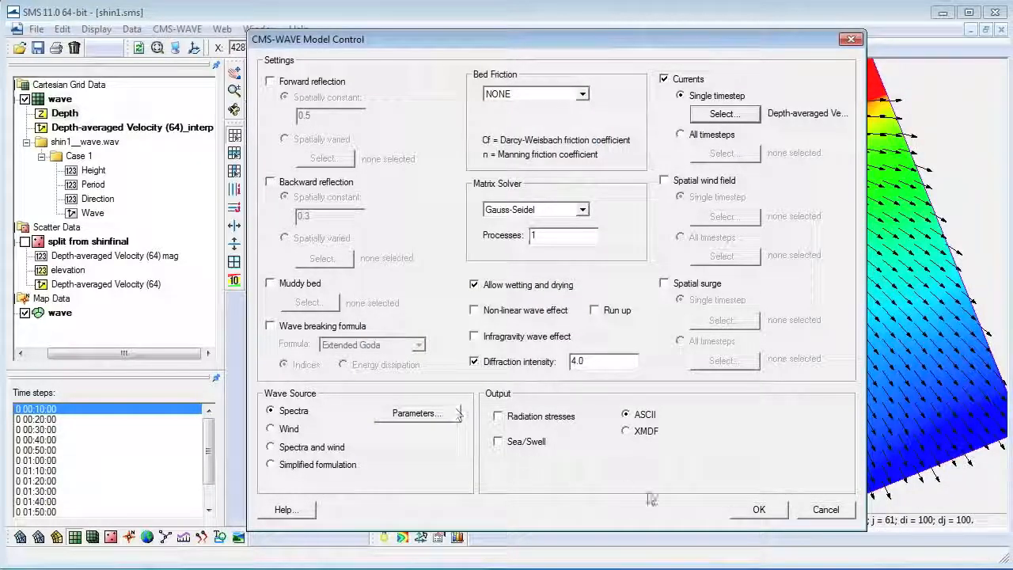
pyautogui.click(758, 509)
# Step: Save the project under the new name shin_curr
pyautogui.click(36, 29)
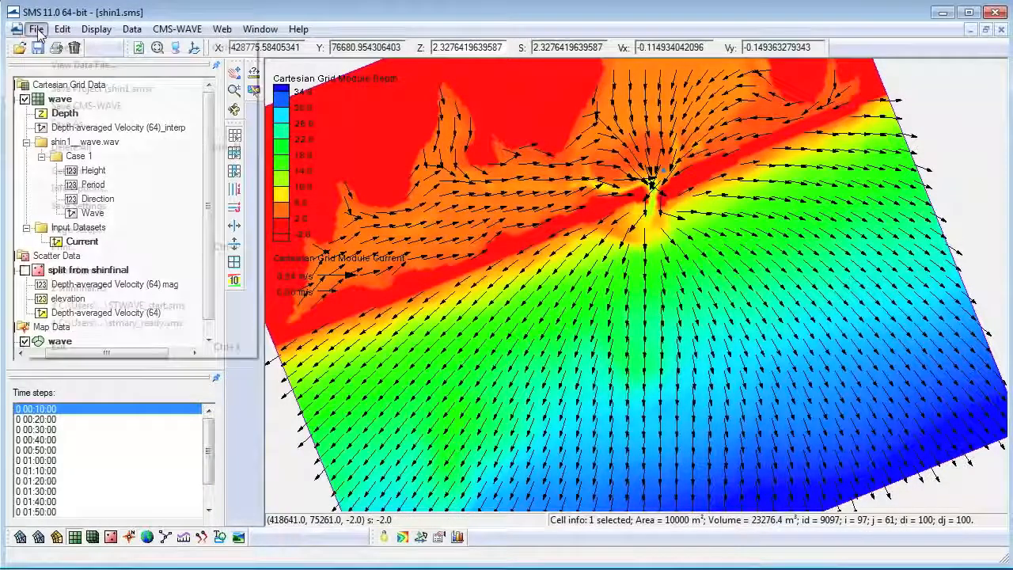
pyautogui.click(72, 124)
pyautogui.write('shin')
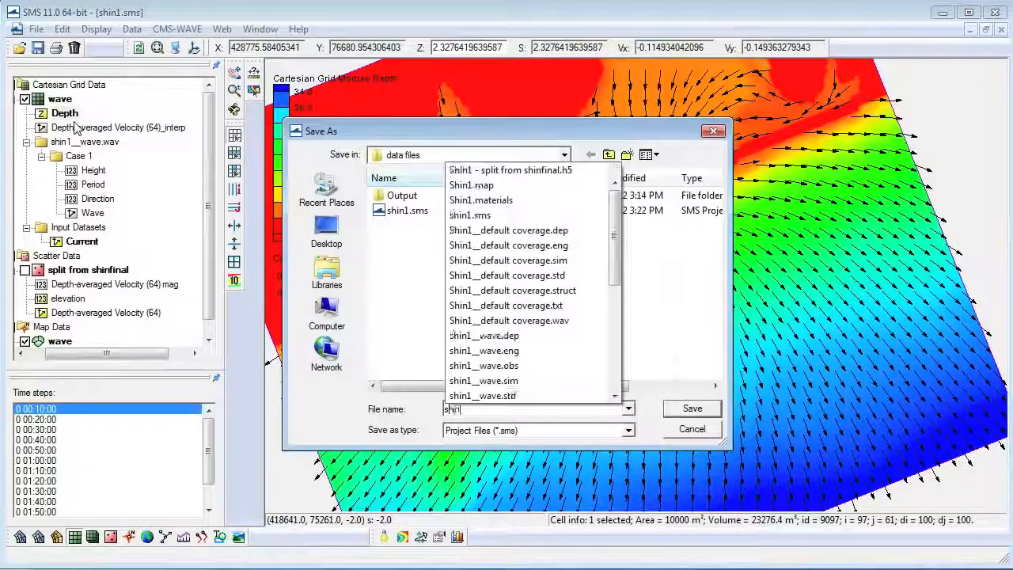
pyautogui.write('_curr')
pyautogui.press('Return')
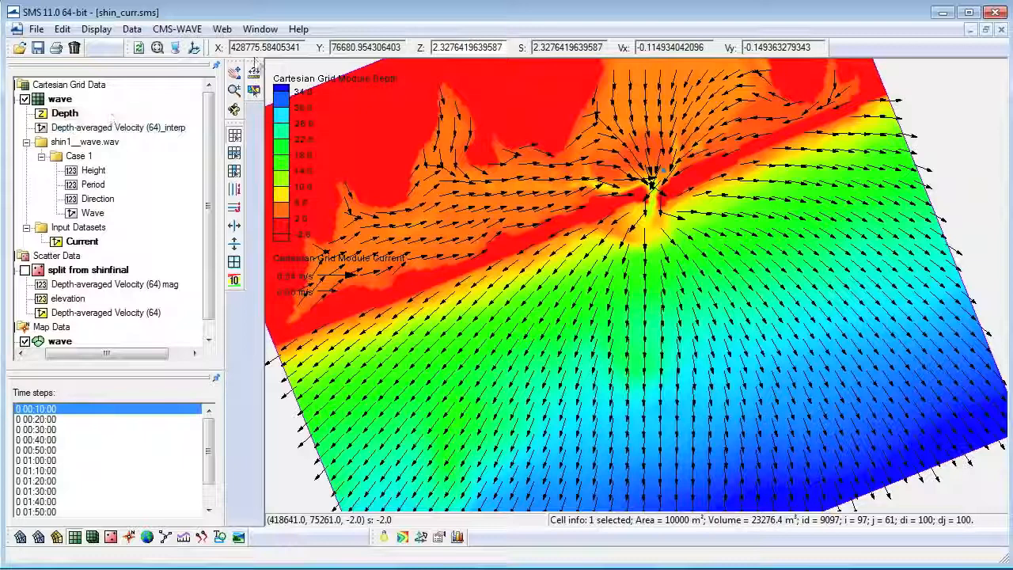
# Step: Run CMS-Wave with the current input and load the resulting solution into the project
pyautogui.click(174, 29)
pyautogui.click(210, 169)
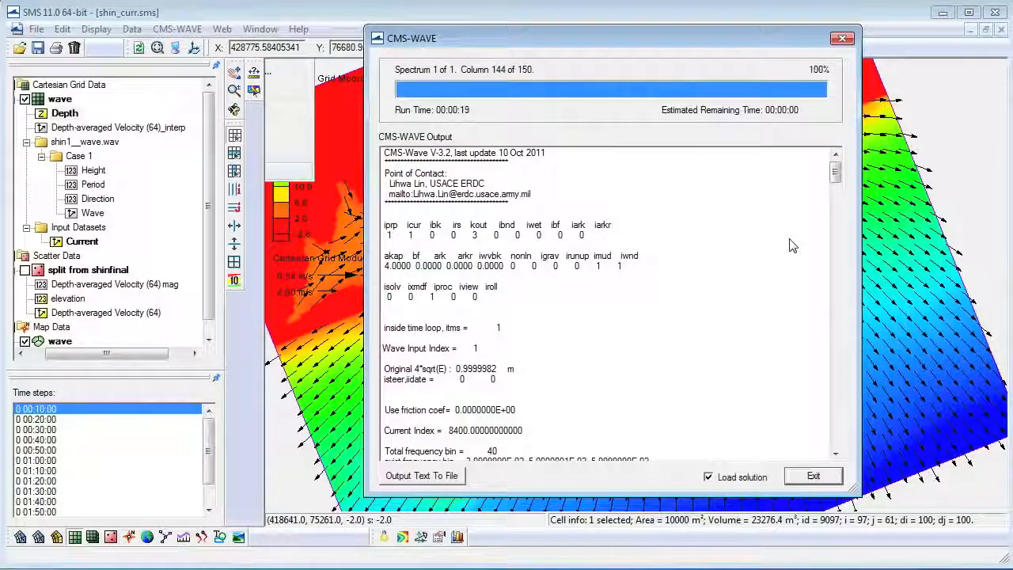
pyautogui.click(813, 477)
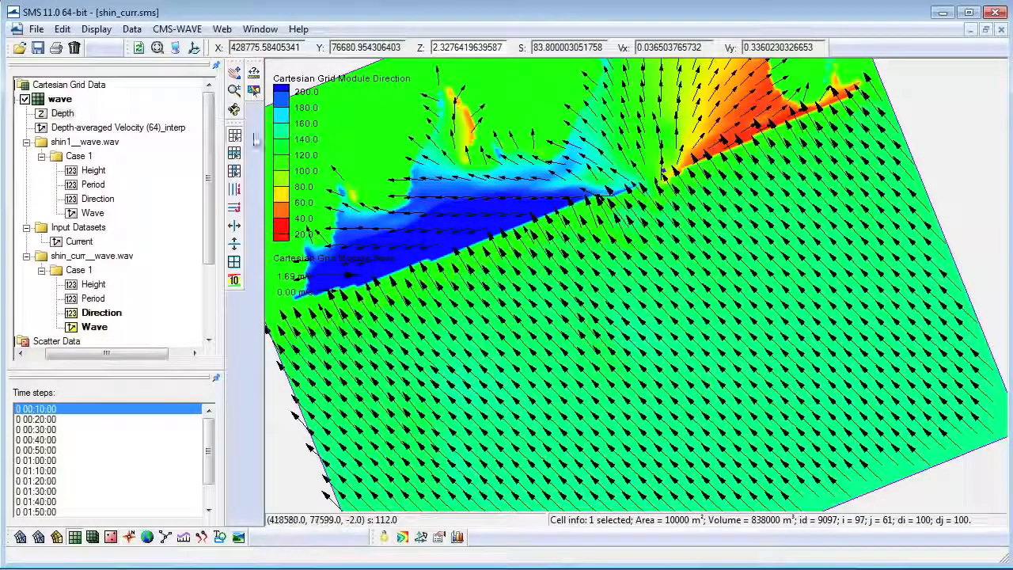
# Step: Compare the shin_curr and shin1 solutions by displaying their period, direction and height contours in turn
pyautogui.click(92, 301)
pyautogui.click(94, 312)
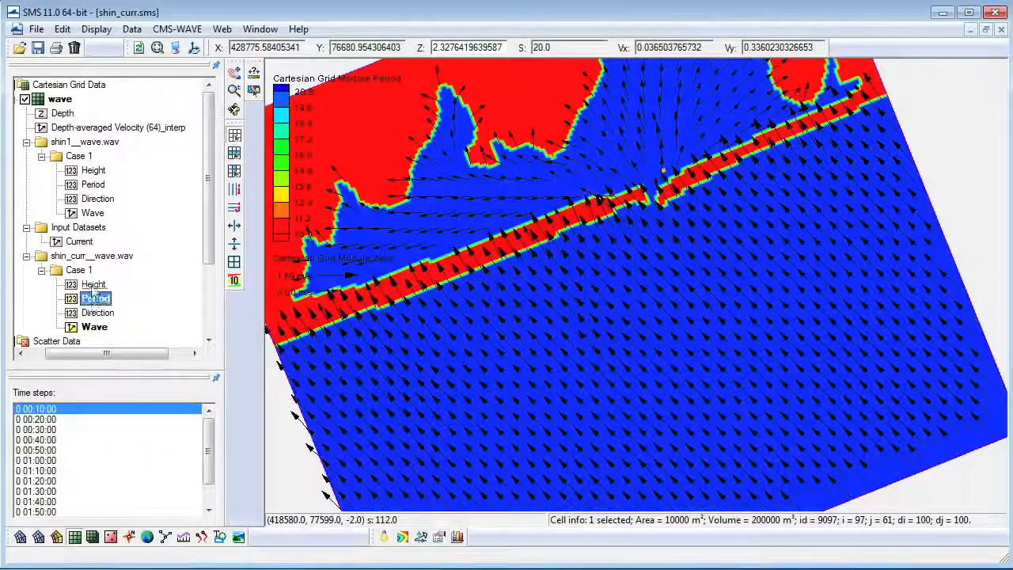
pyautogui.click(93, 201)
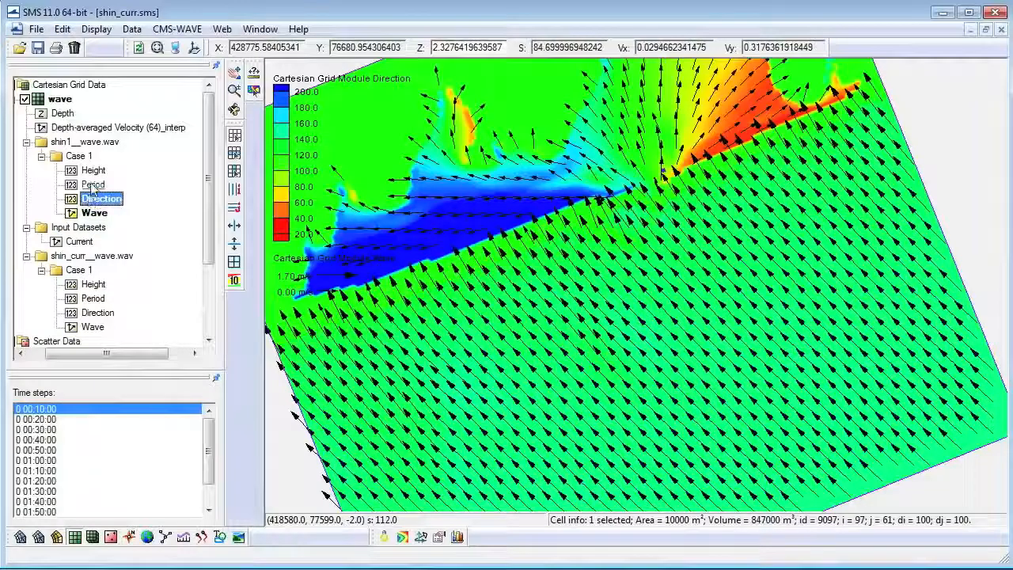
pyautogui.click(93, 184)
pyautogui.click(95, 171)
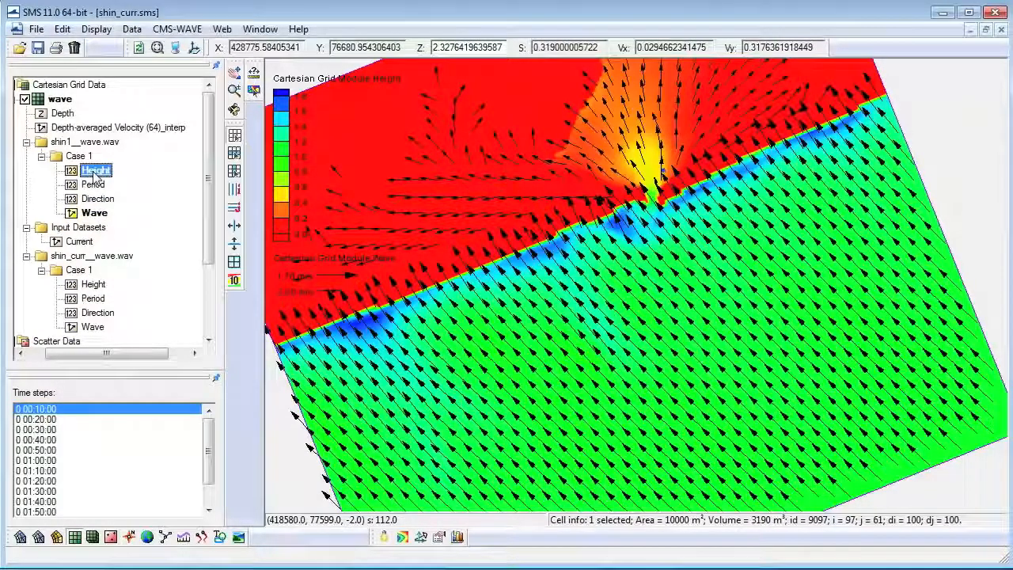